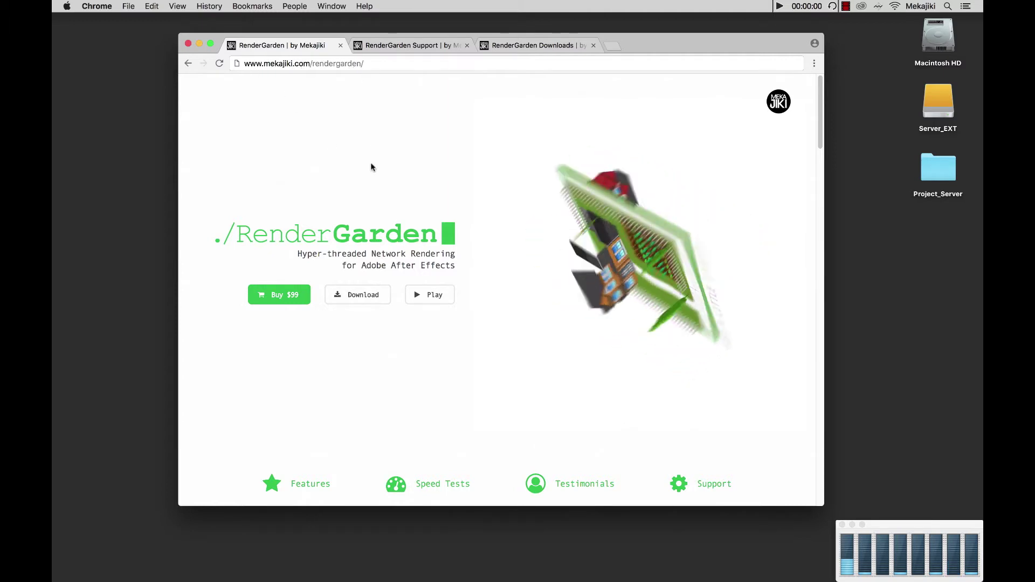
Download the RenderGarden macOS 10.10+ installer package and reveal it in Finder
left_click(385, 300)
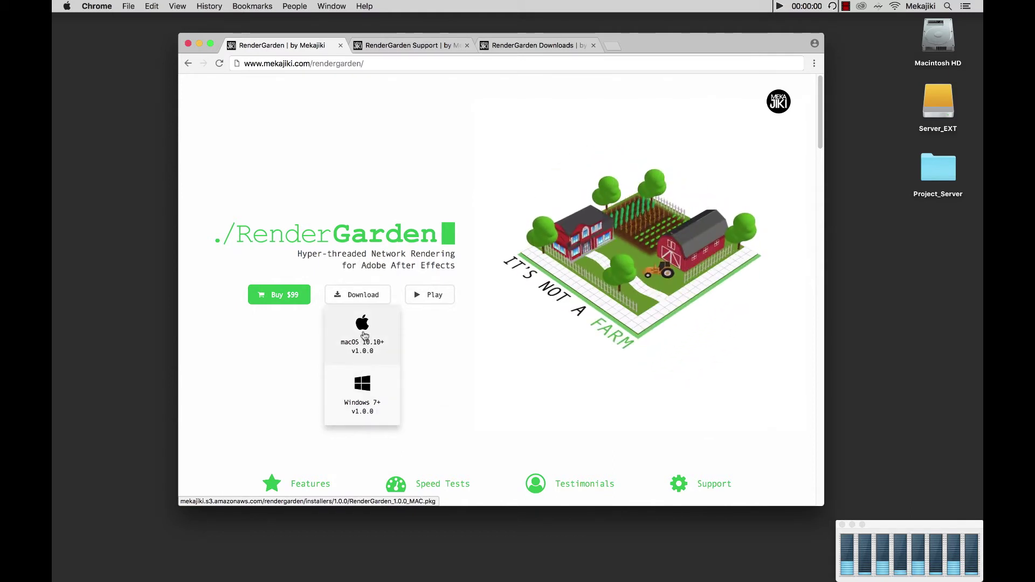
left_click(363, 339)
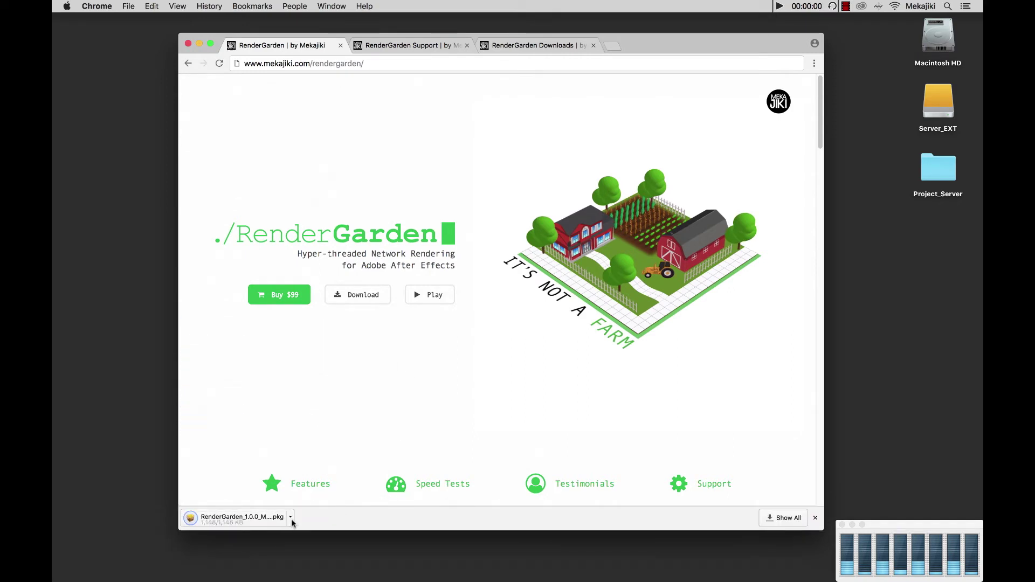
left_click(290, 518)
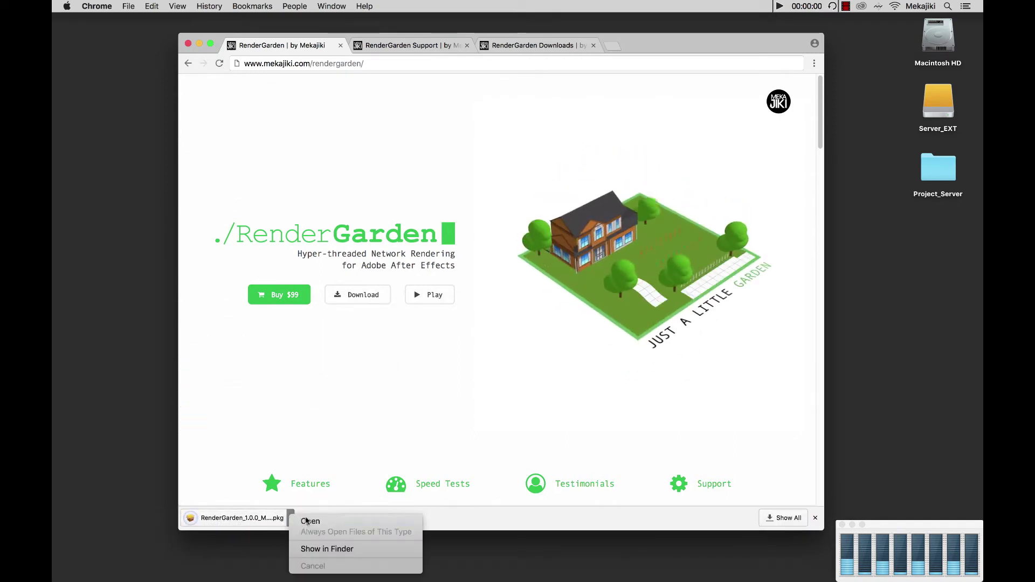
left_click(327, 549)
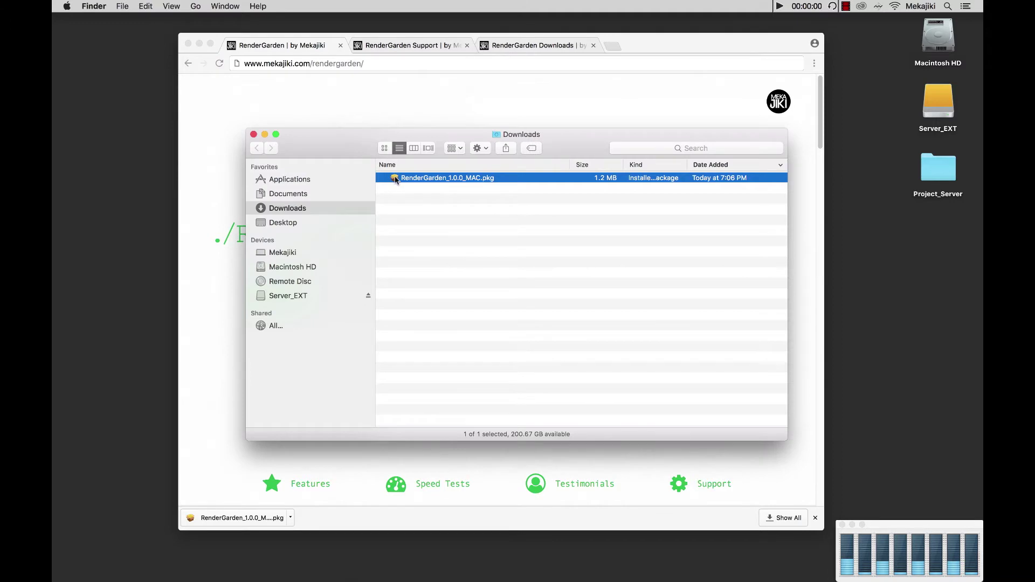
Launch RenderGarden_1.0.0_MAC.pkg, get past the introduction and accept the licence agreement
double_click(395, 179)
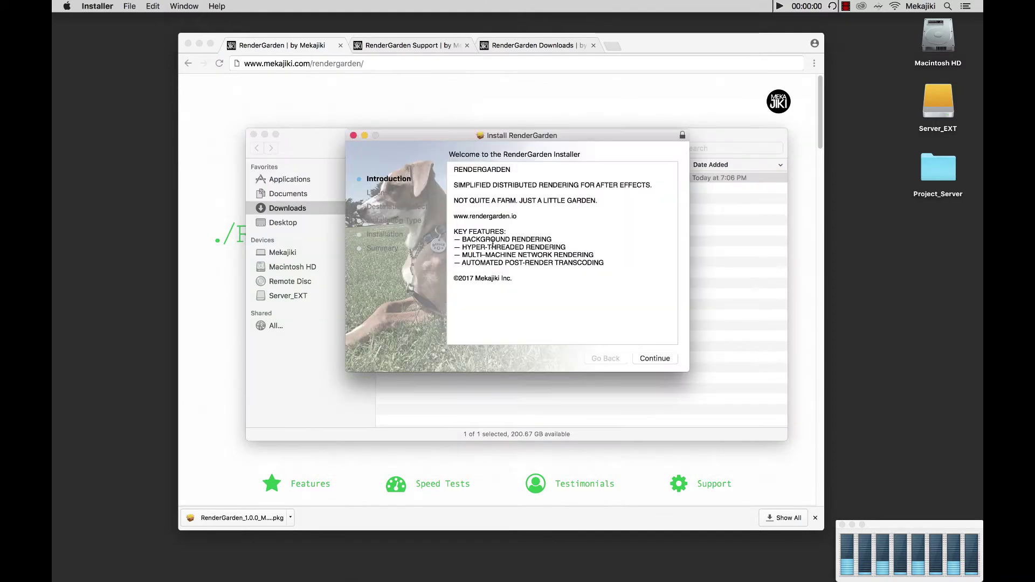
left_click_drag(515, 137, 488, 155)
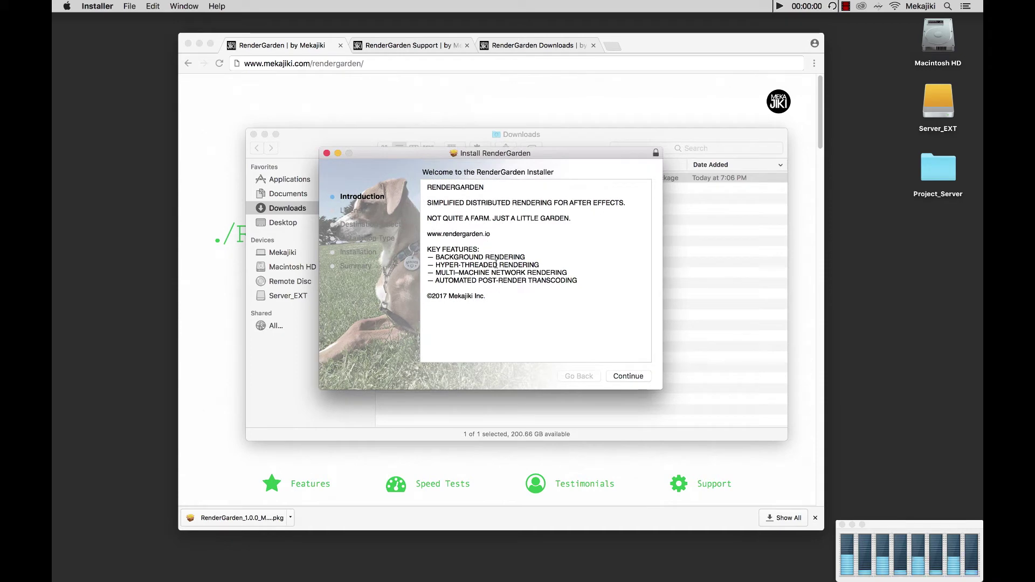
left_click(635, 379)
left_click(629, 376)
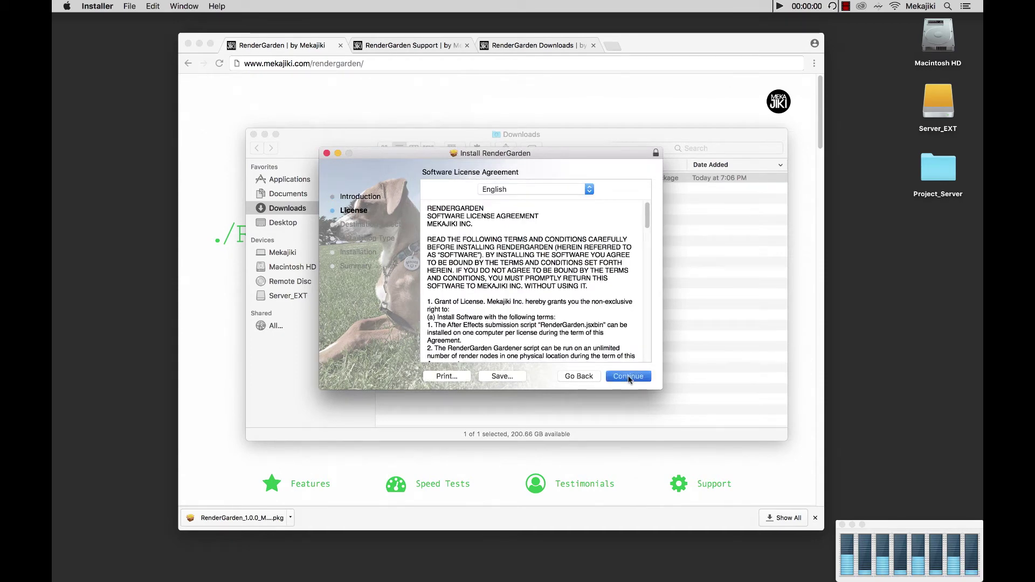
left_click(602, 242)
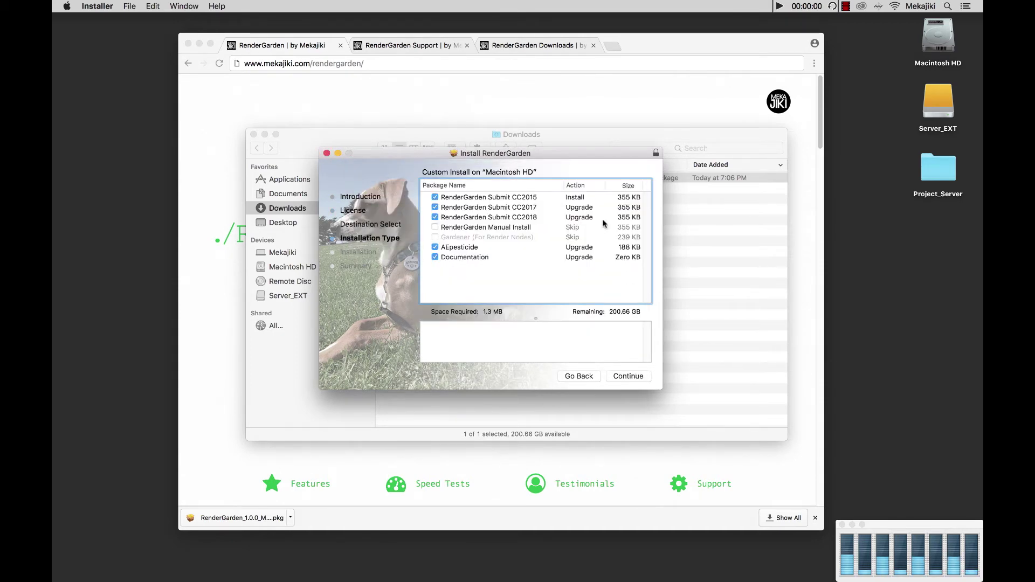
mouse_move(514, 173)
left_mouse_down()
mouse_move(508, 144)
mouse_move(510, 186)
left_mouse_up()
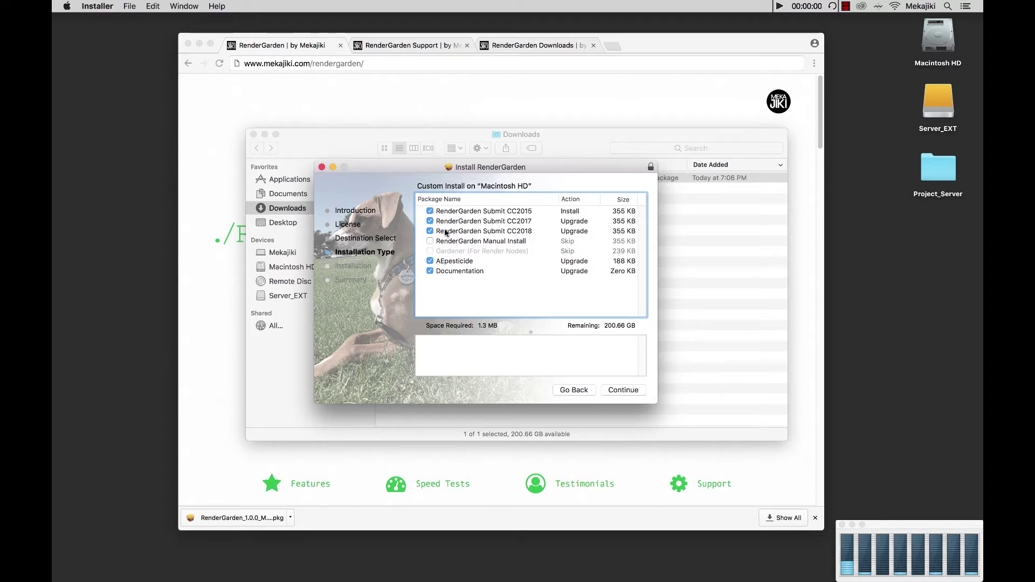
Skip the CC2017 and CC2015 submit scripts, and leave Manual Install excluded after briefly including it
left_click(430, 222)
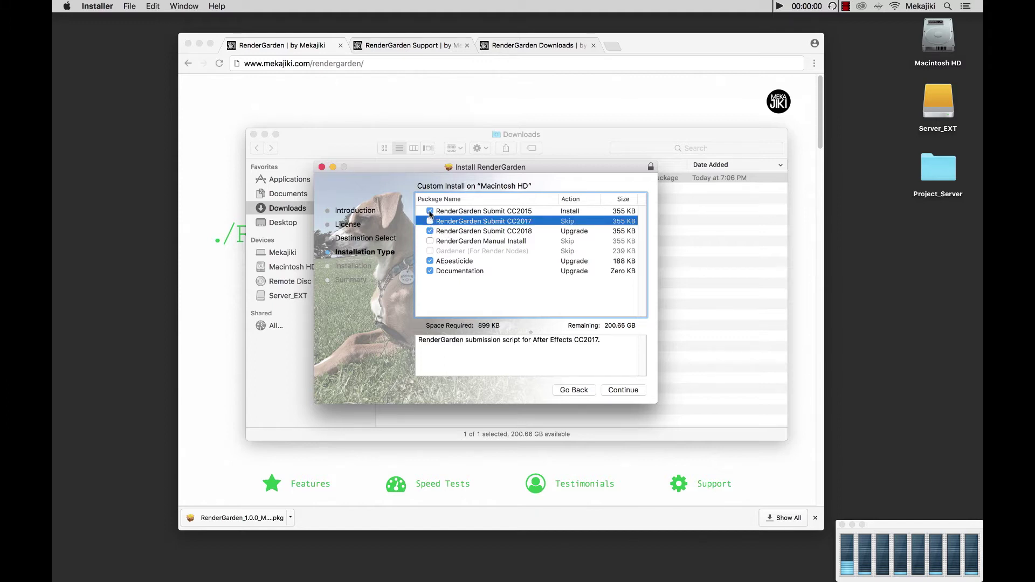
left_click(430, 211)
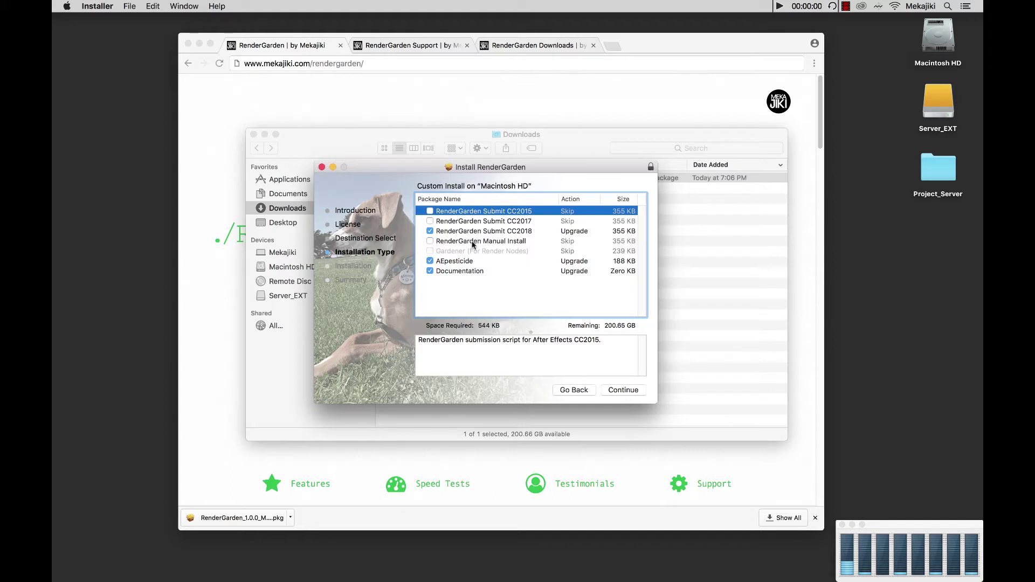
left_click(473, 243)
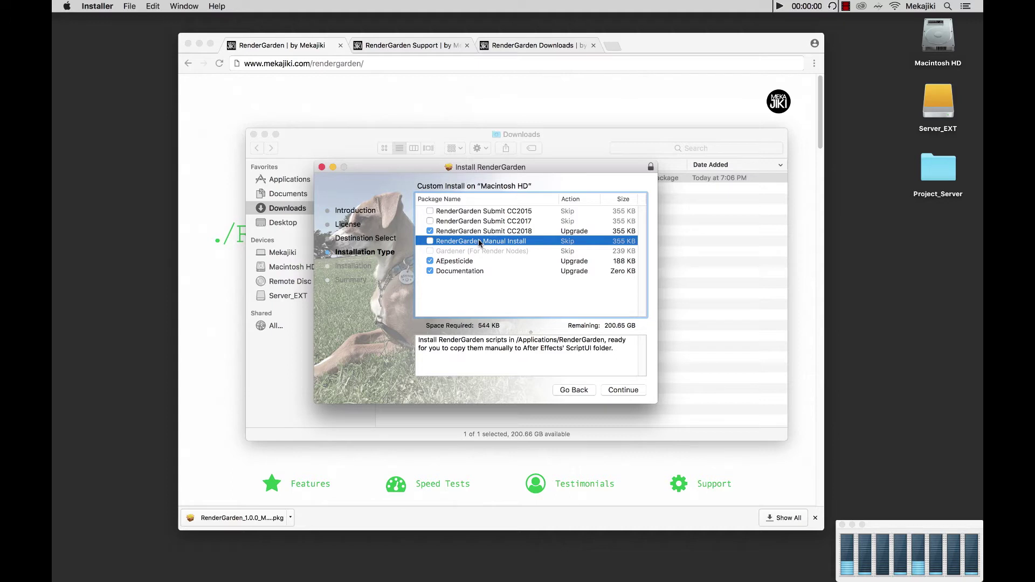
left_click(430, 241)
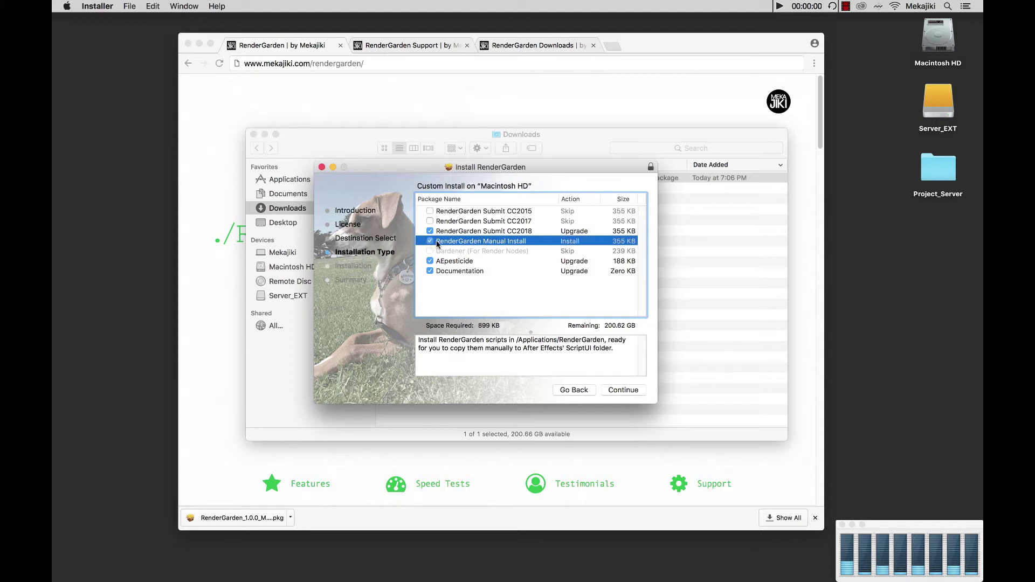
left_click(471, 234)
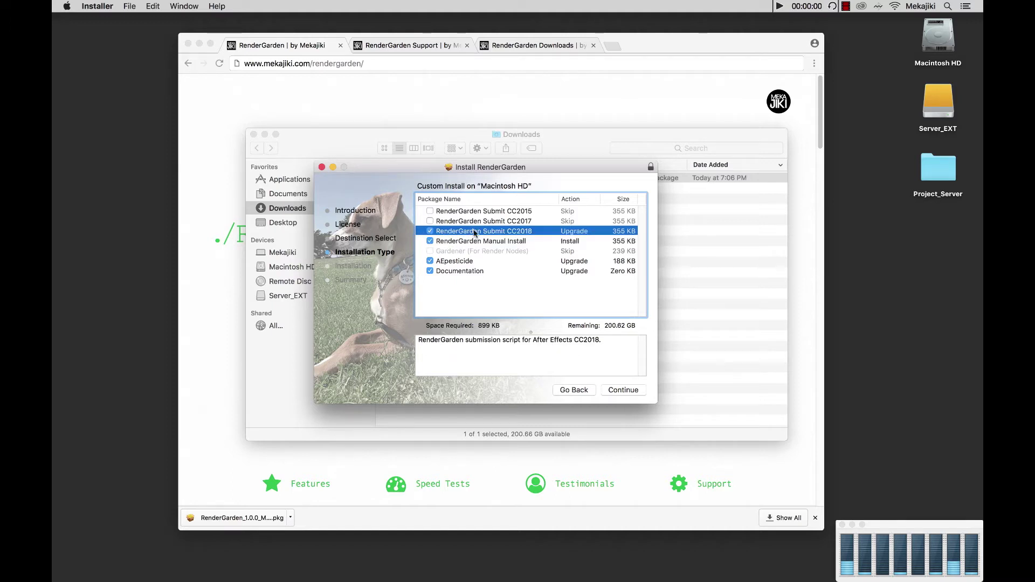
left_click(431, 241)
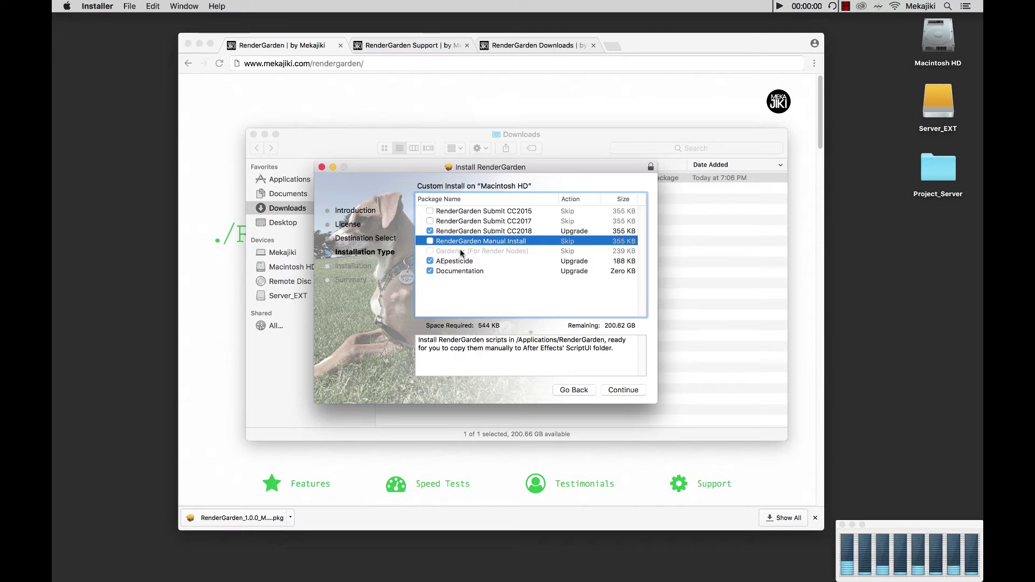
Check the CC2018, Gardener and AEpesticide descriptions, keep CC2018 without Gardener, and confirm the selection
left_click(430, 231)
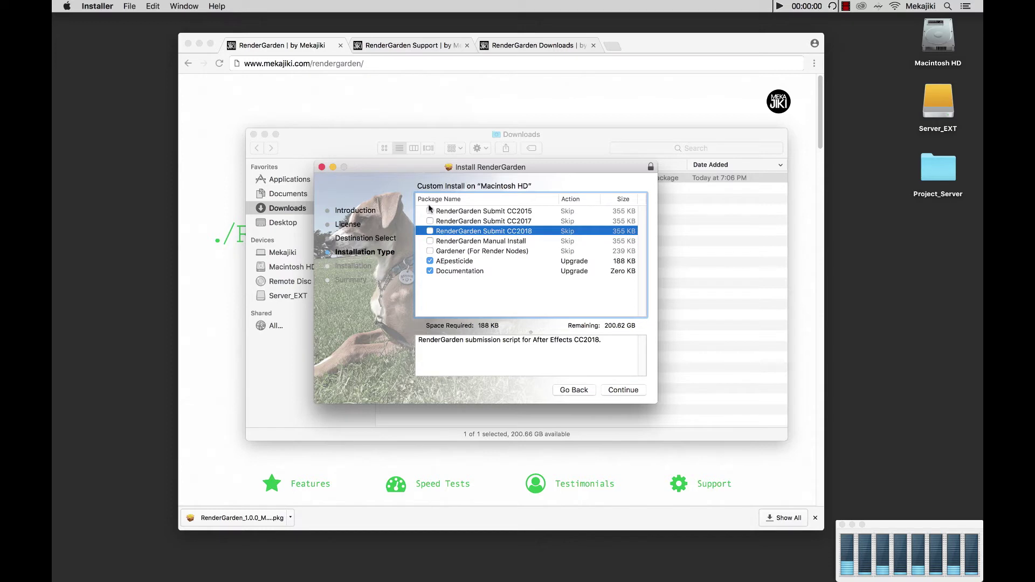
left_click(430, 250)
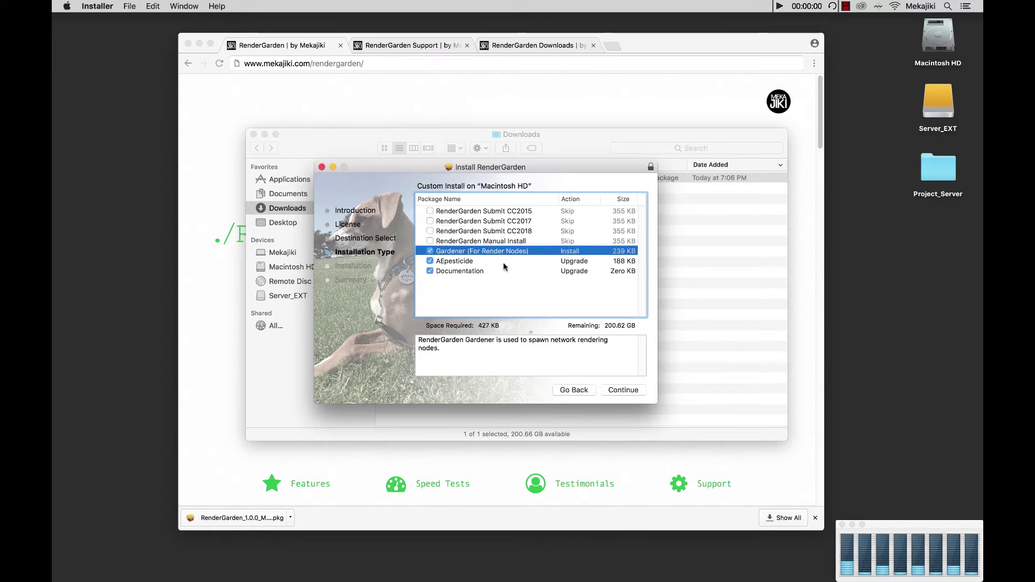
left_click(430, 251)
left_click(468, 232)
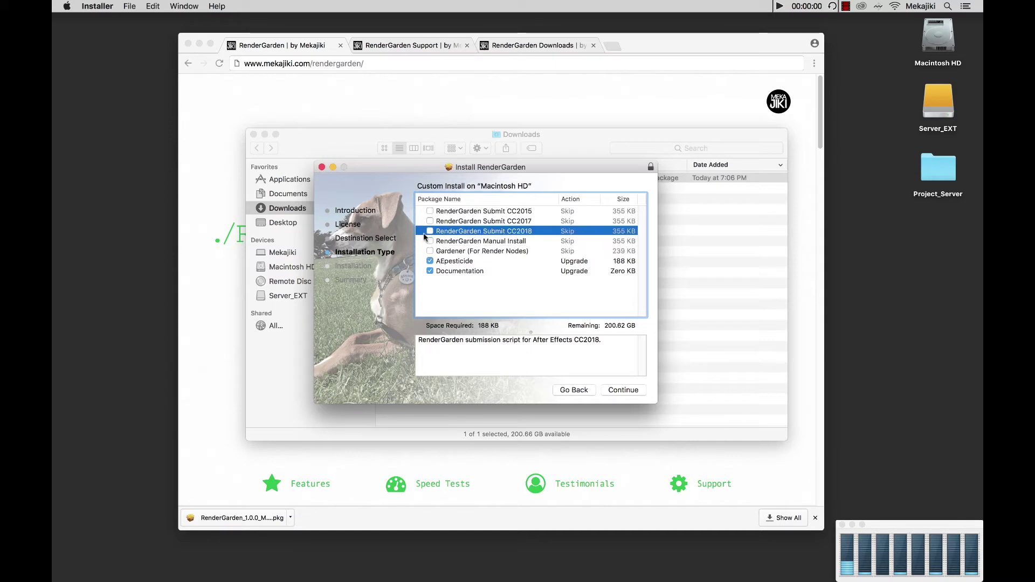
left_click(430, 232)
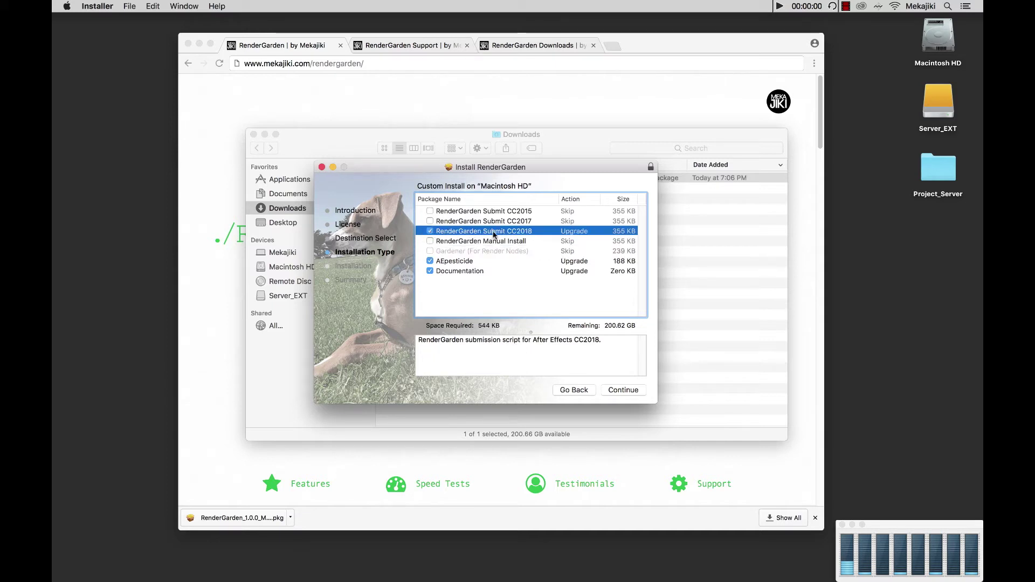
left_click(461, 262)
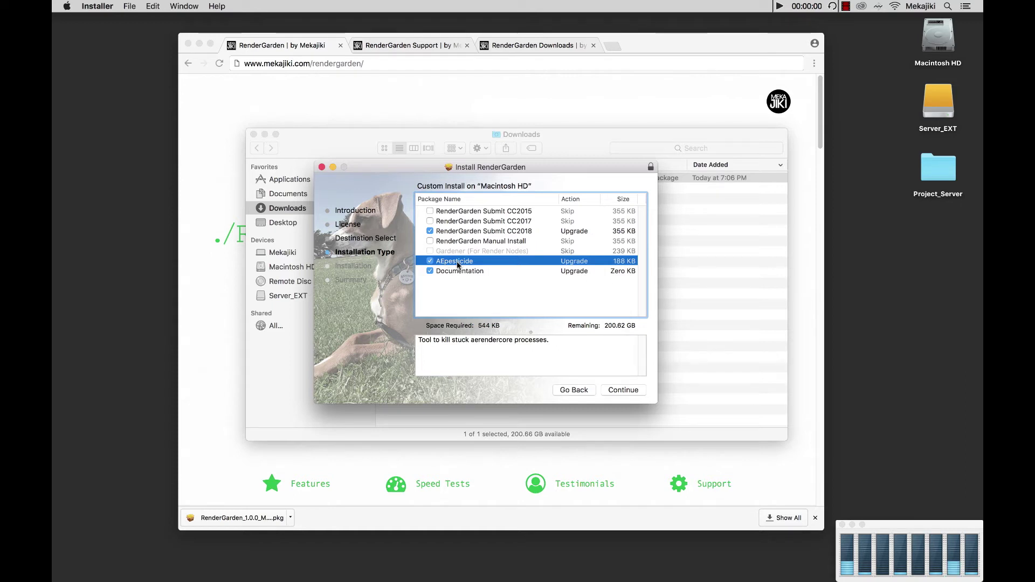
left_click(620, 393)
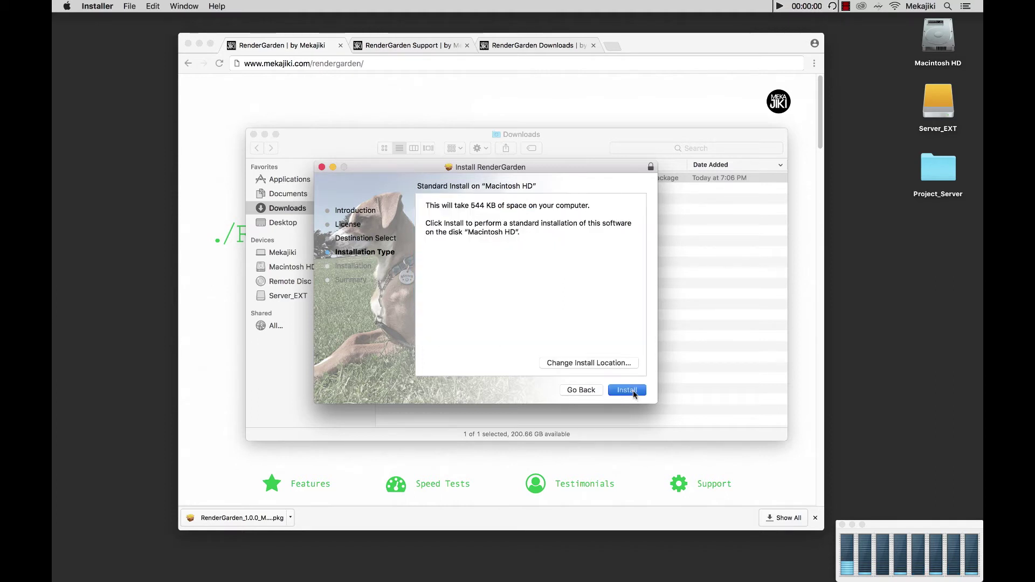
Install RenderGarden with the account password, then close the installer and trash the package
left_click(620, 392)
type("••")
key("Return")
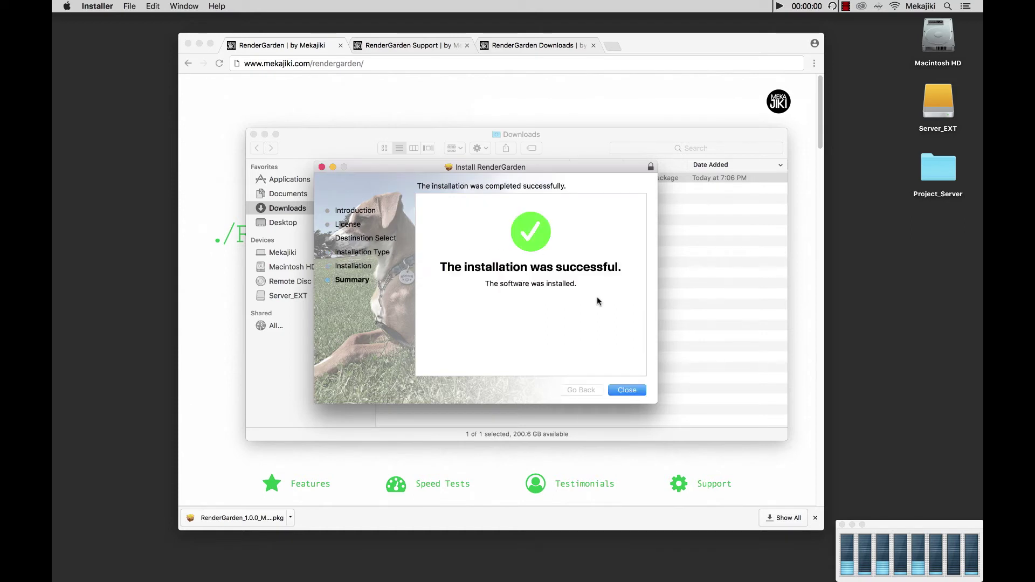
left_click(627, 390)
left_click(552, 233)
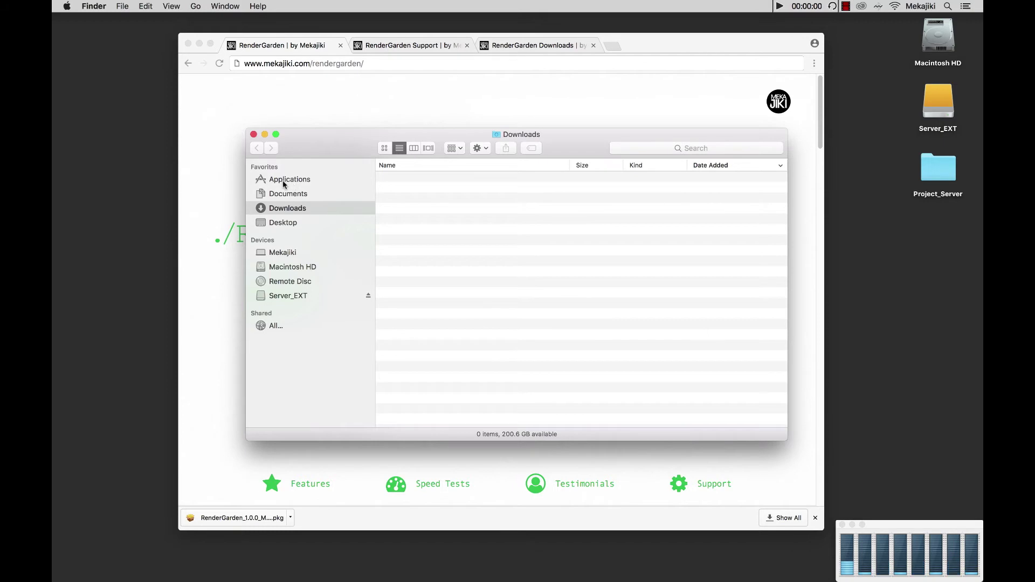
In Applications, expand the RenderGarden folder to inspect its support link file, then collapse it
left_click(282, 180)
scroll(419, 278, "up", 5)
left_click(415, 201)
left_click(382, 200)
left_click(437, 221)
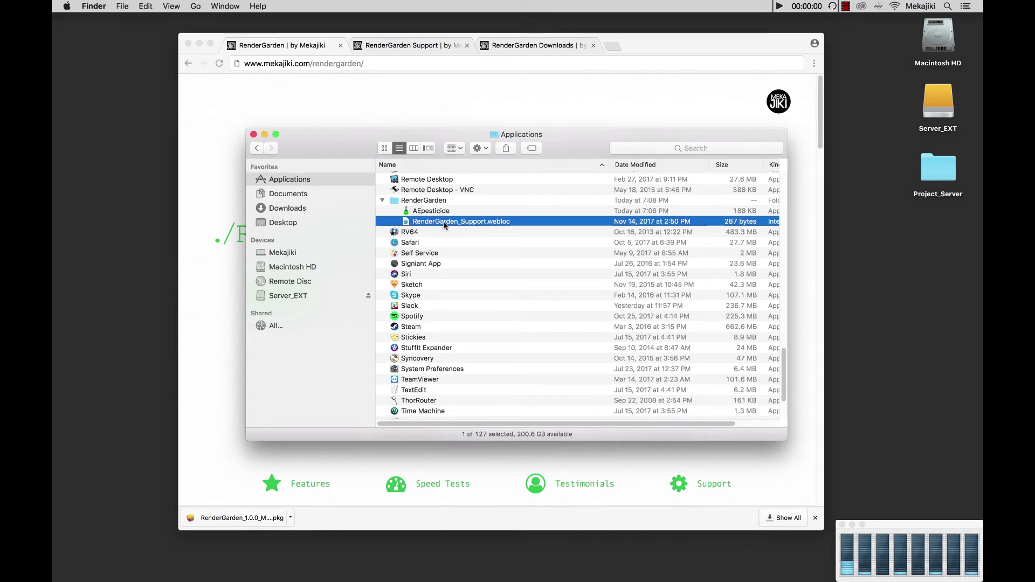
left_click(382, 201)
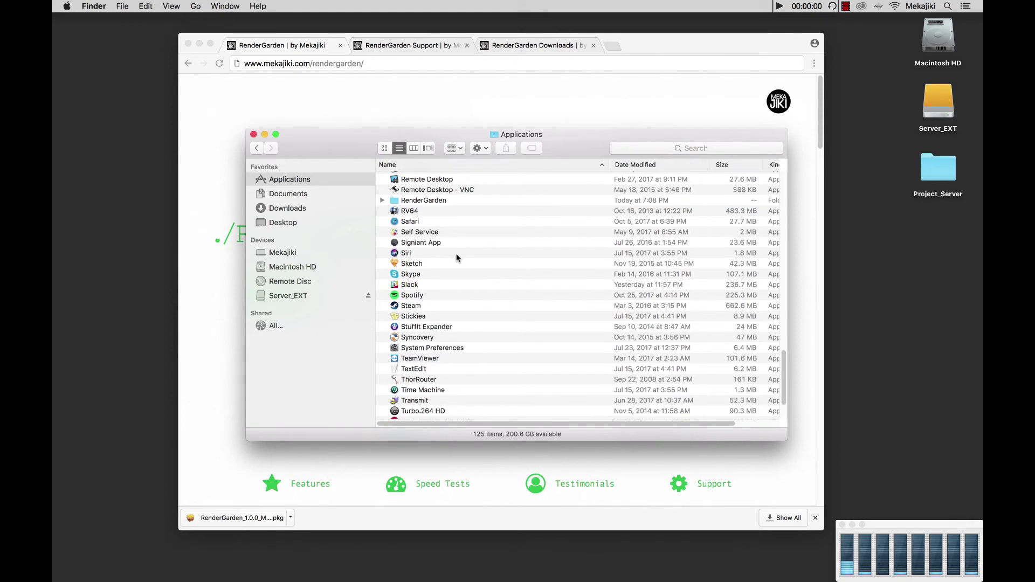
scroll(459, 315, "up", 15)
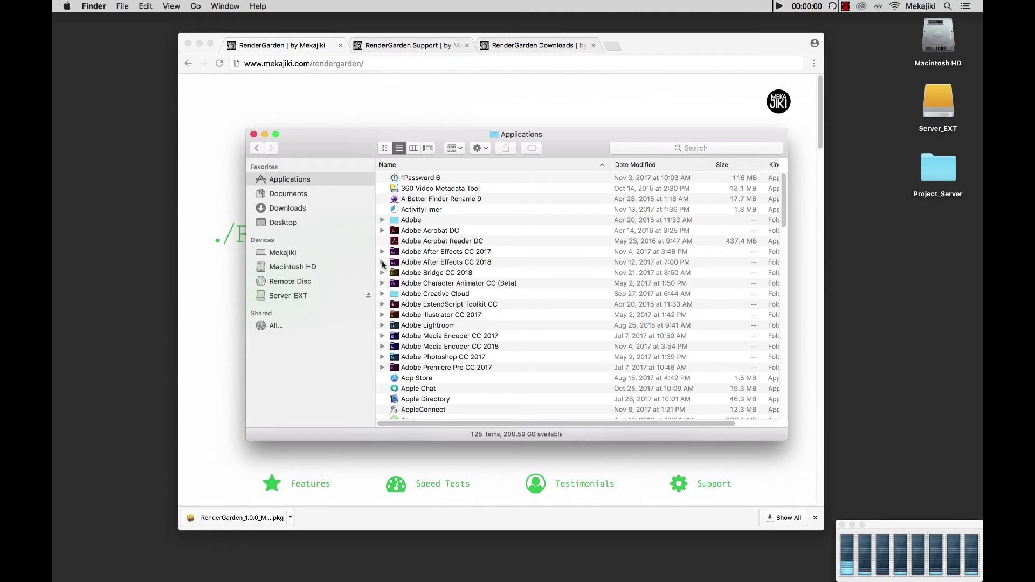
Go into After Effects CC 2018's Scripts > ScriptUI Panels and select RenderGarden Gardener and RenderGarden.jsxbin
left_click(383, 262)
scroll(426, 333, "down", 1)
double_click(424, 322)
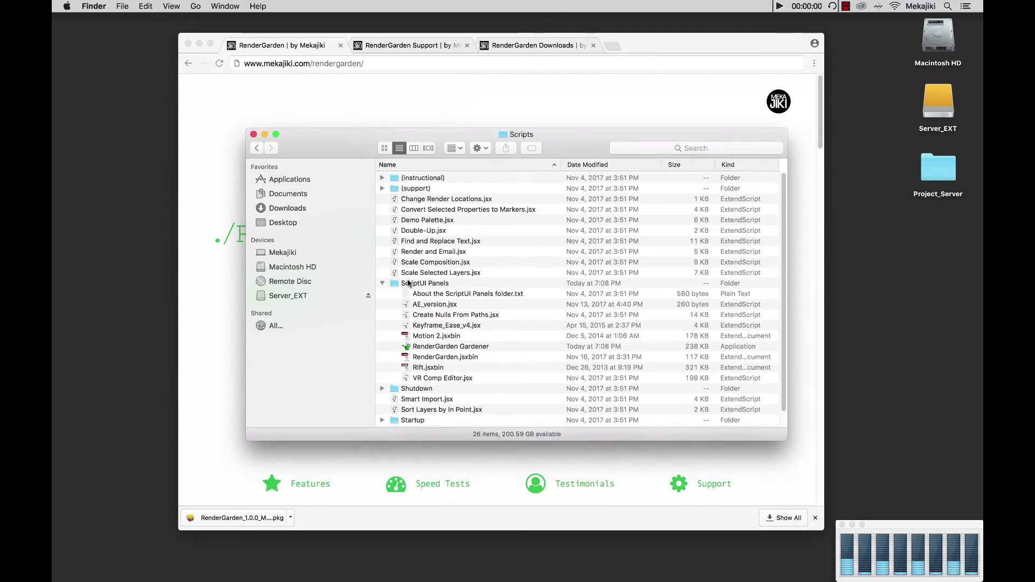
double_click(407, 284)
left_click(416, 232)
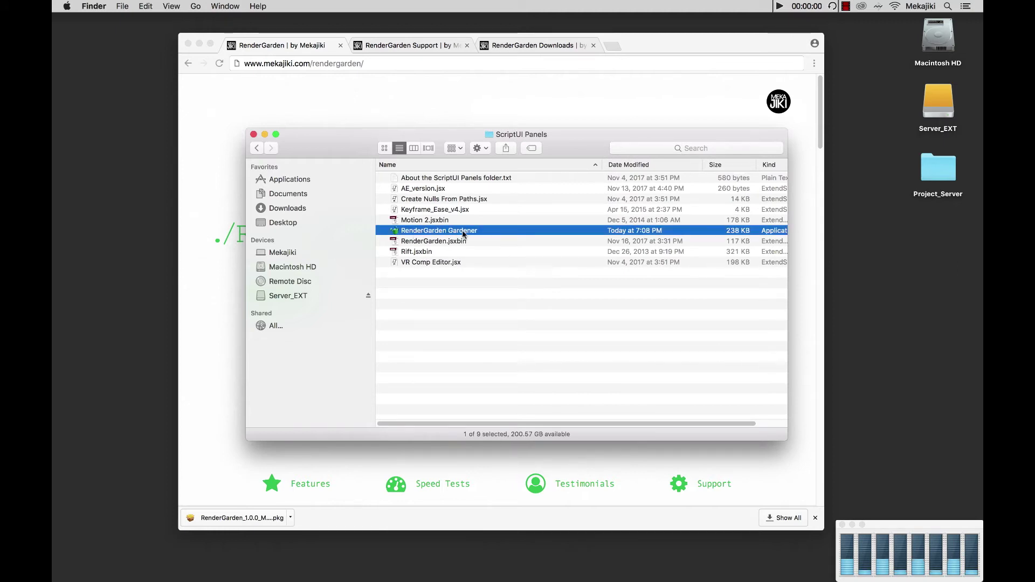
left_click(426, 242)
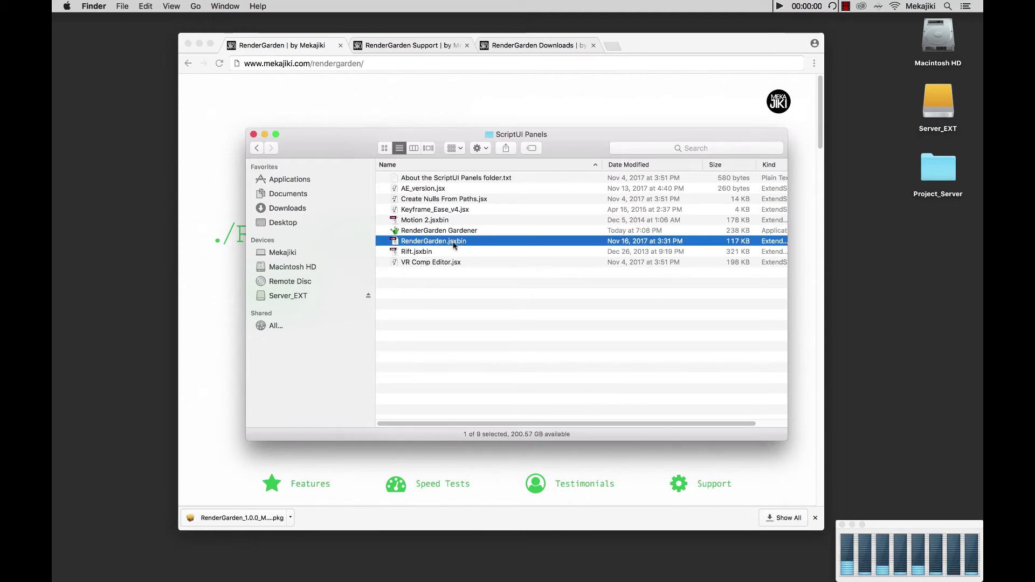
left_click(422, 232)
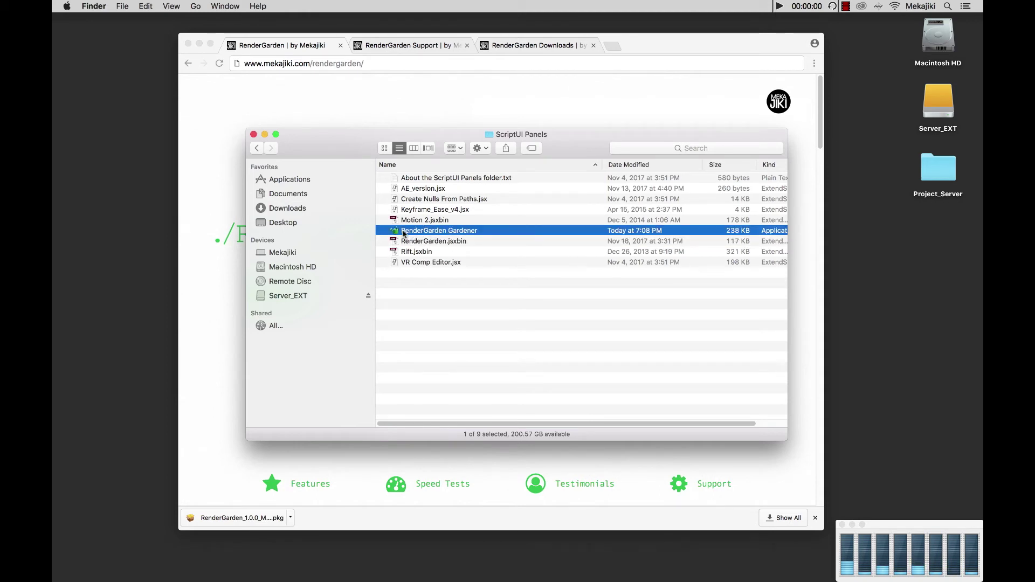
Pin RenderGarden Gardener to the Finder toolbar and the Dock, then switch to the Windows desktop
left_click_drag(395, 233, 362, 152, "super")
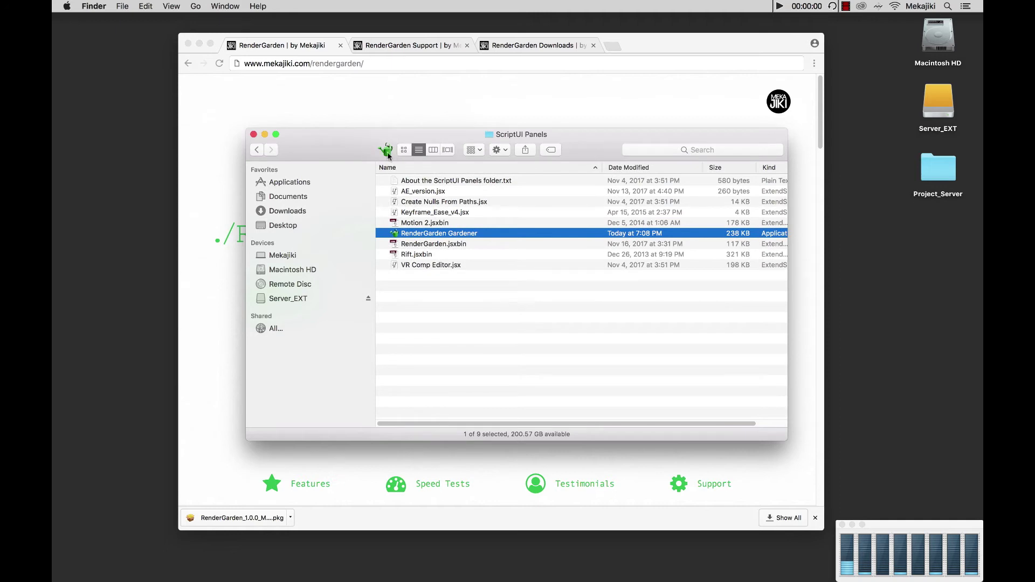
left_click_drag(396, 237, 458, 562)
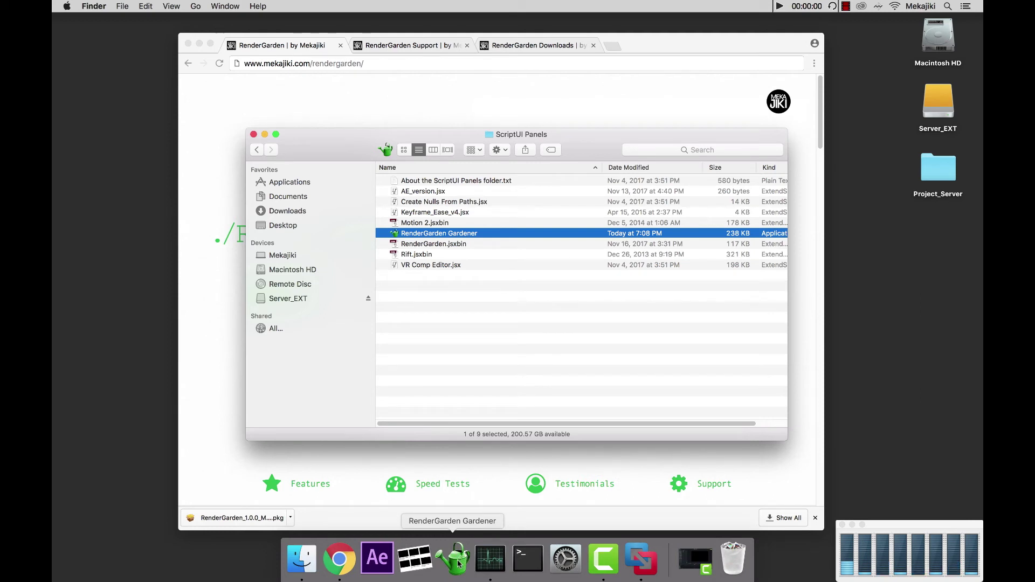
left_click(485, 335)
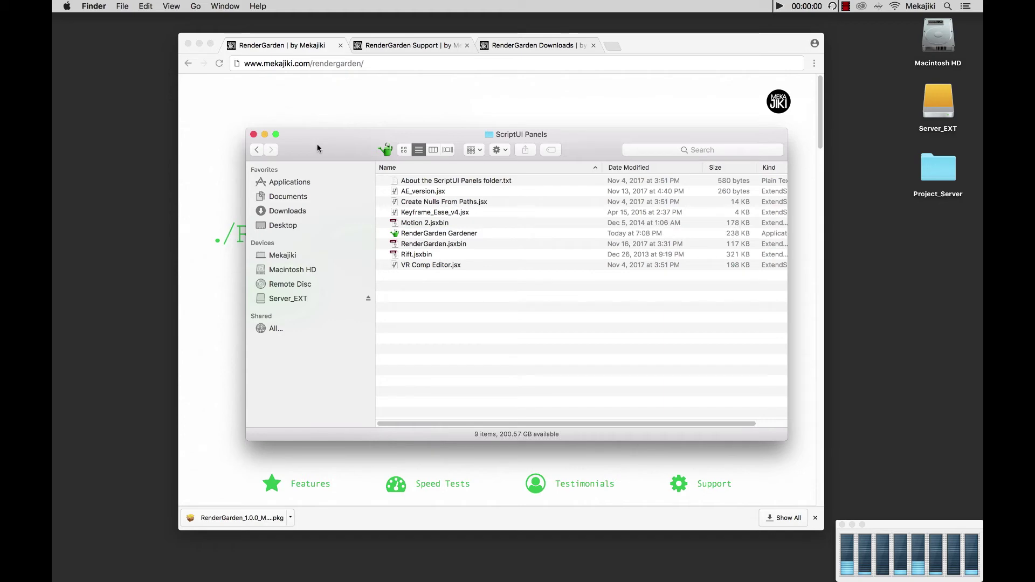
key("ctrl+Right")
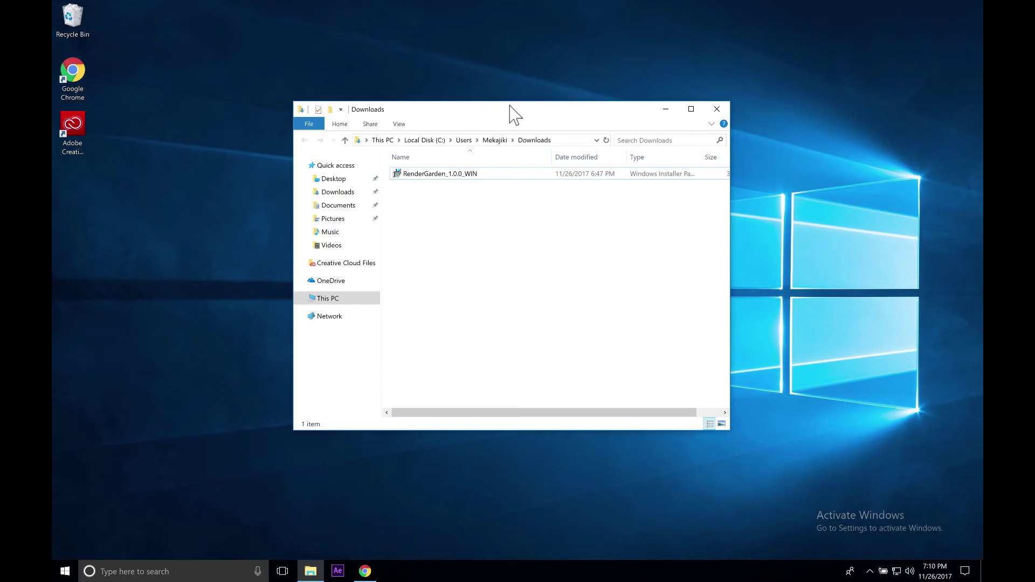
Show RenderGarden's download versions in Chrome, close the browser, and select RenderGarden_1.0.0_WIN in Downloads
left_click(365, 571)
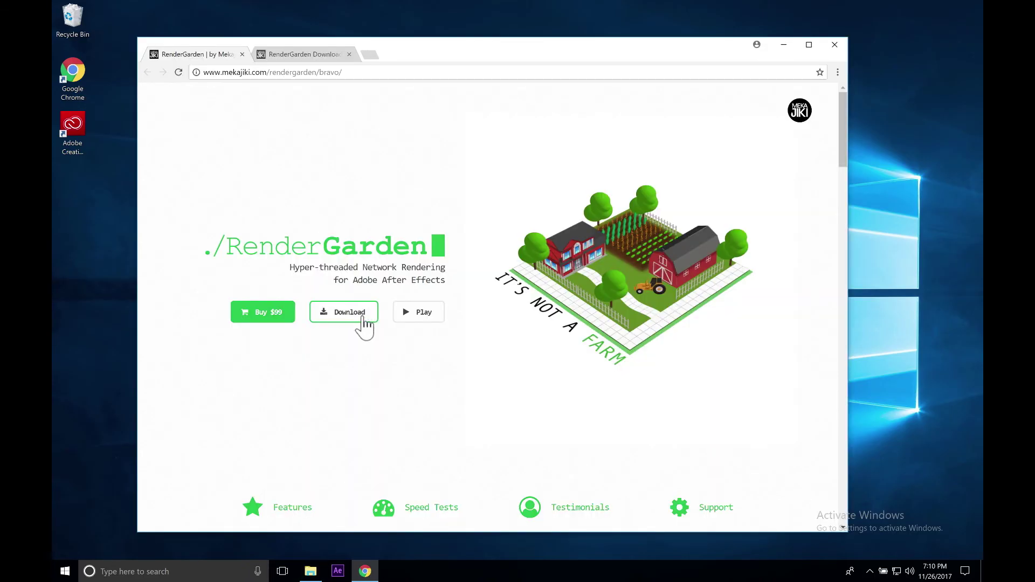
left_click(362, 317)
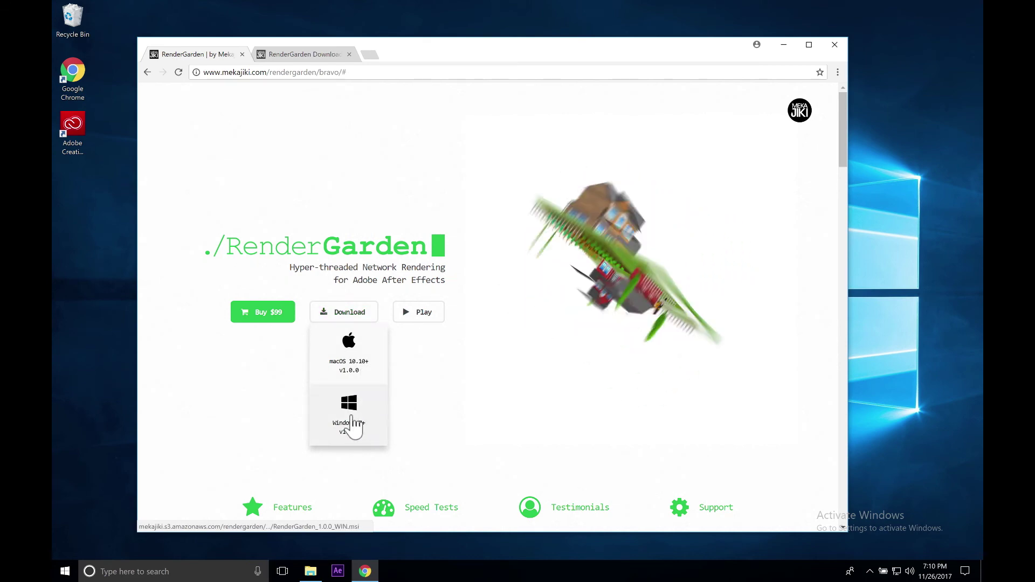
left_click(833, 43)
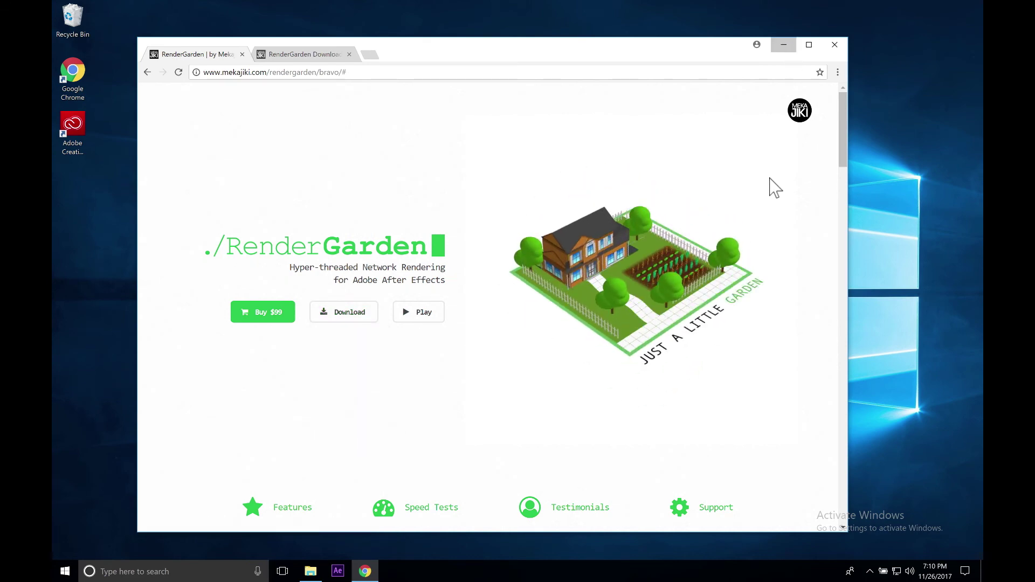
left_click(397, 174)
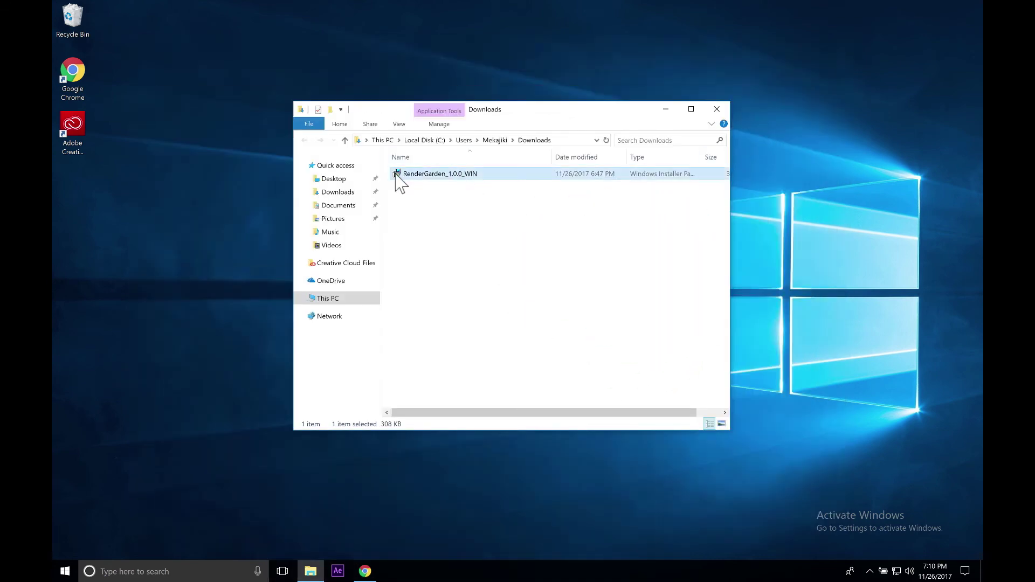
Launch the RenderGarden 1.0 Windows setup and accept the license terms to reach Custom Setup
double_click(399, 178)
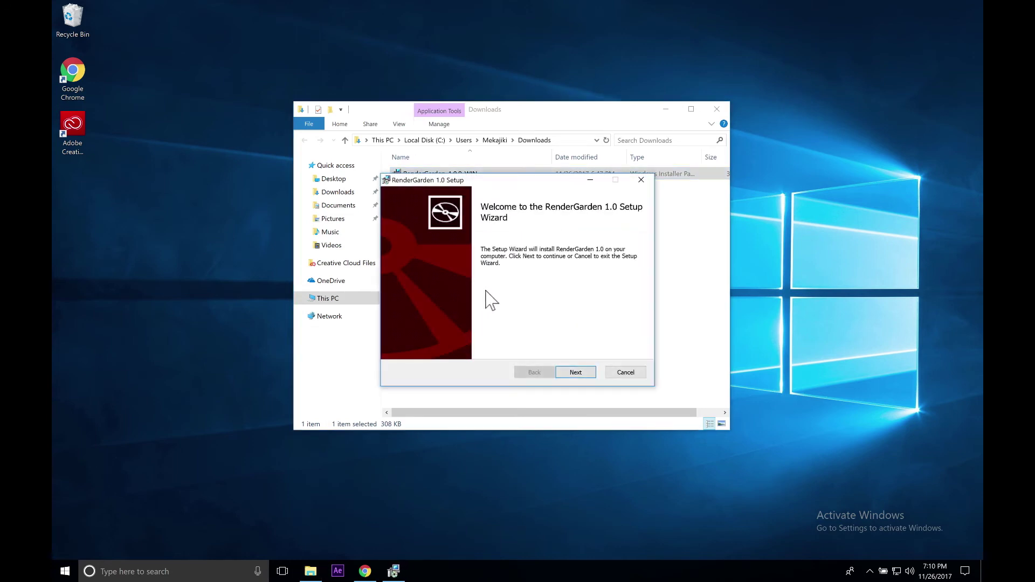
left_click(576, 372)
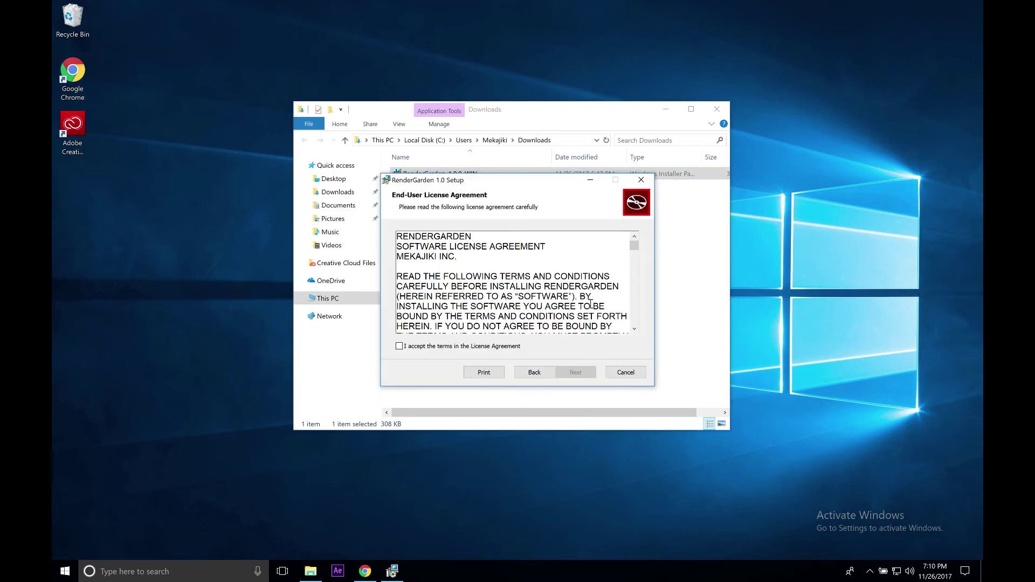
left_click(436, 347)
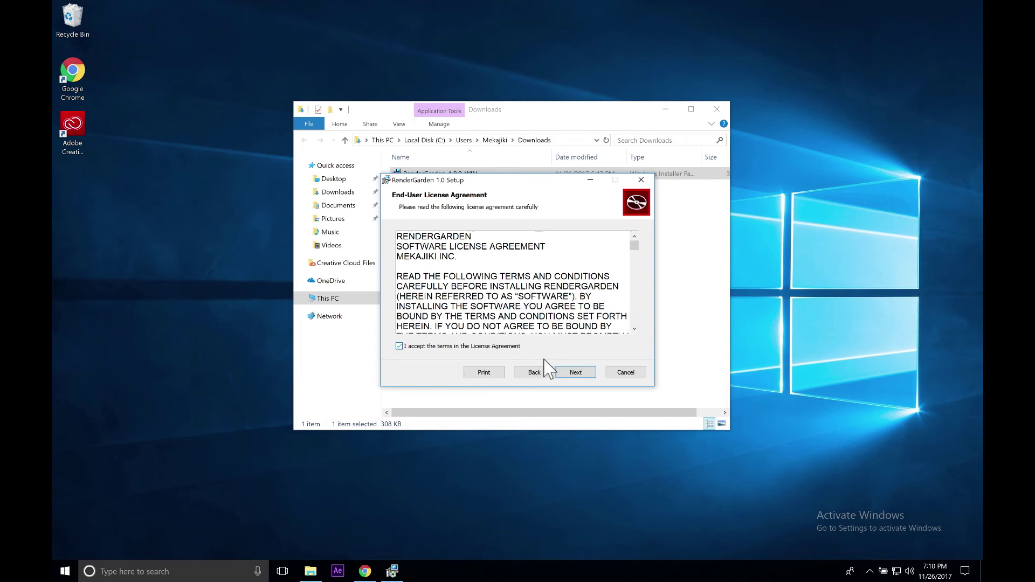
left_click(575, 372)
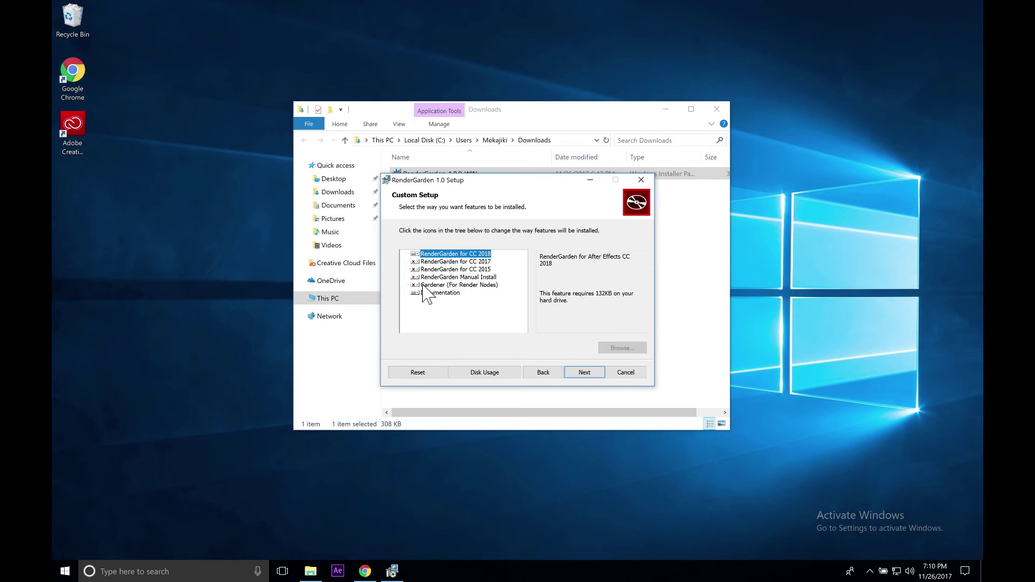
In Custom Setup, make Gardener unavailable and install RenderGarden for CC 2018, then continue
left_click(419, 256)
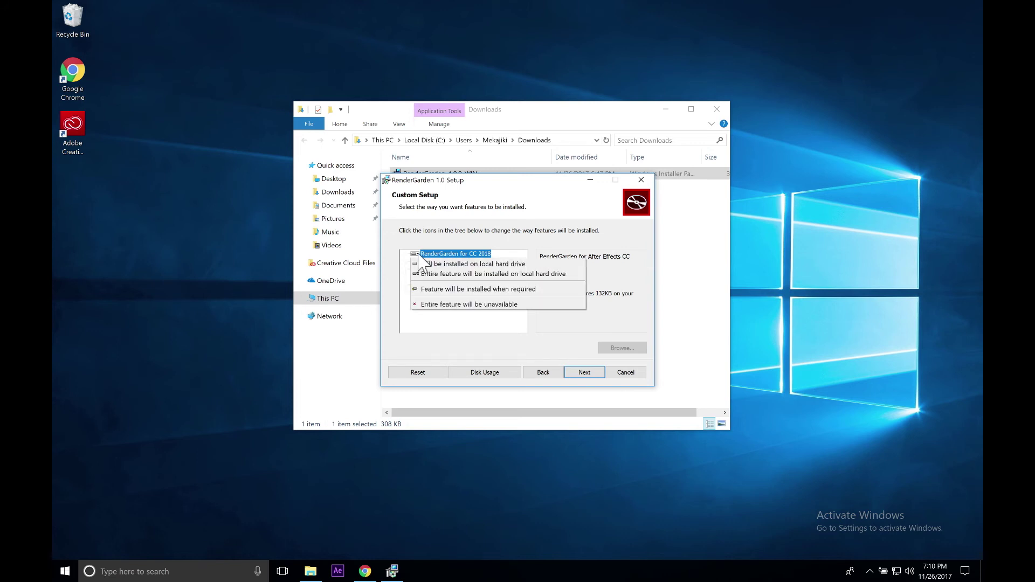
left_click(426, 304)
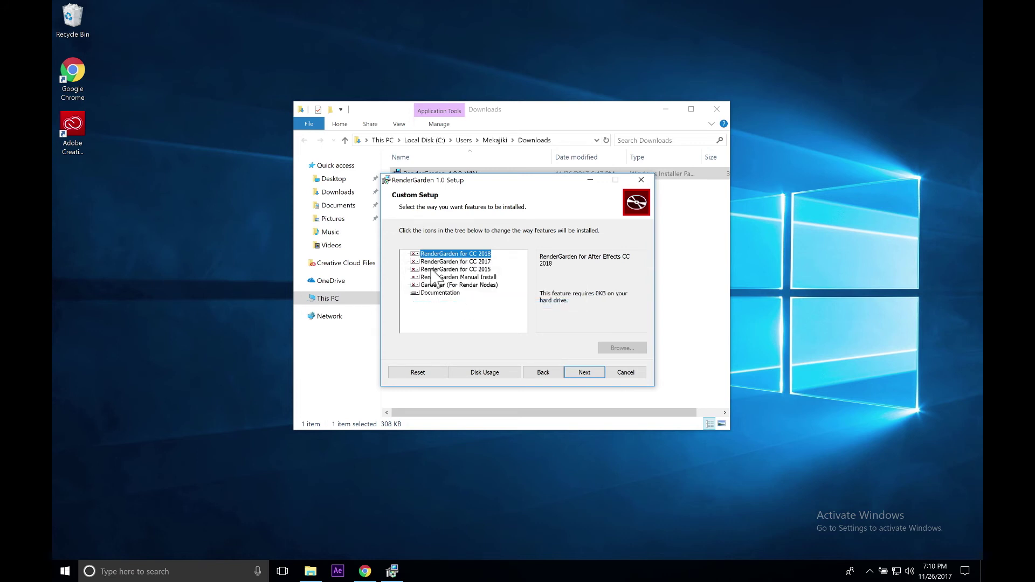
left_click(415, 285)
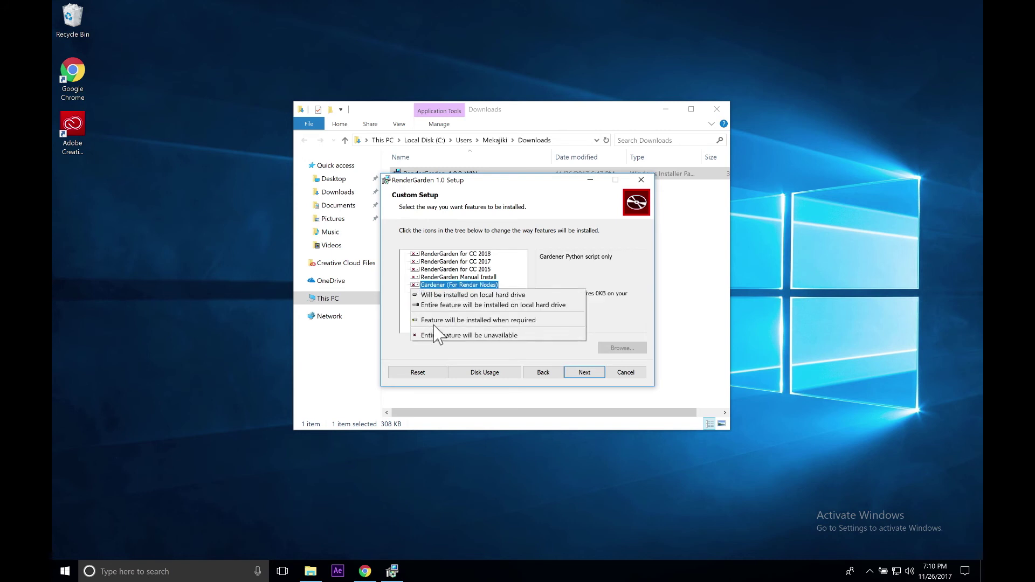
left_click(436, 303)
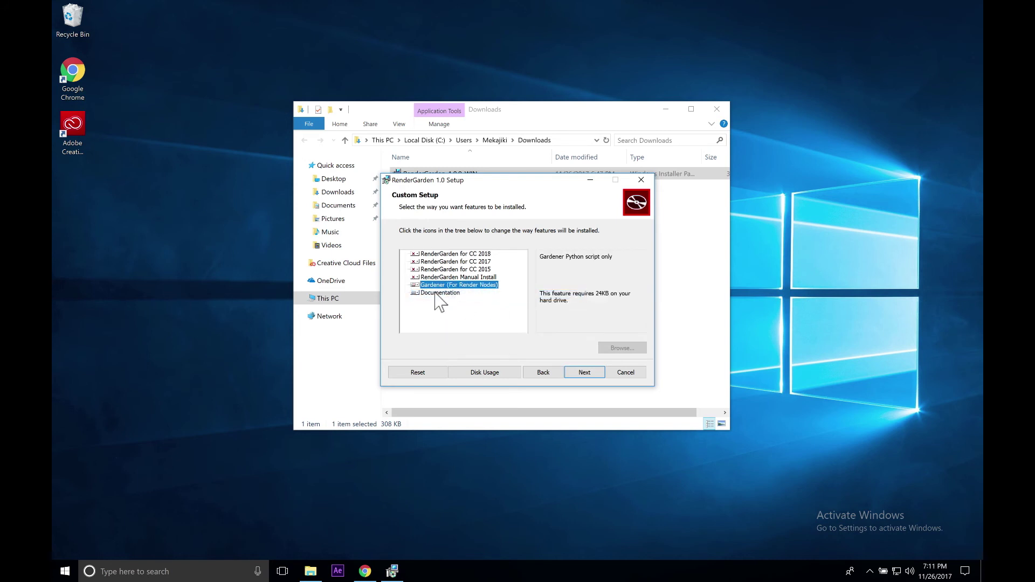
left_click(415, 285)
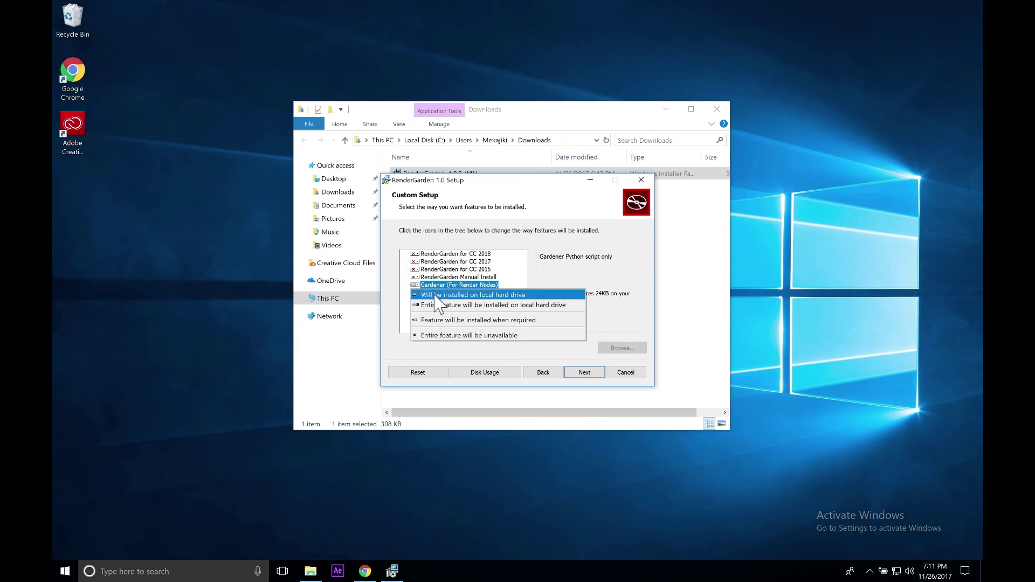
left_click(426, 336)
left_click(416, 255)
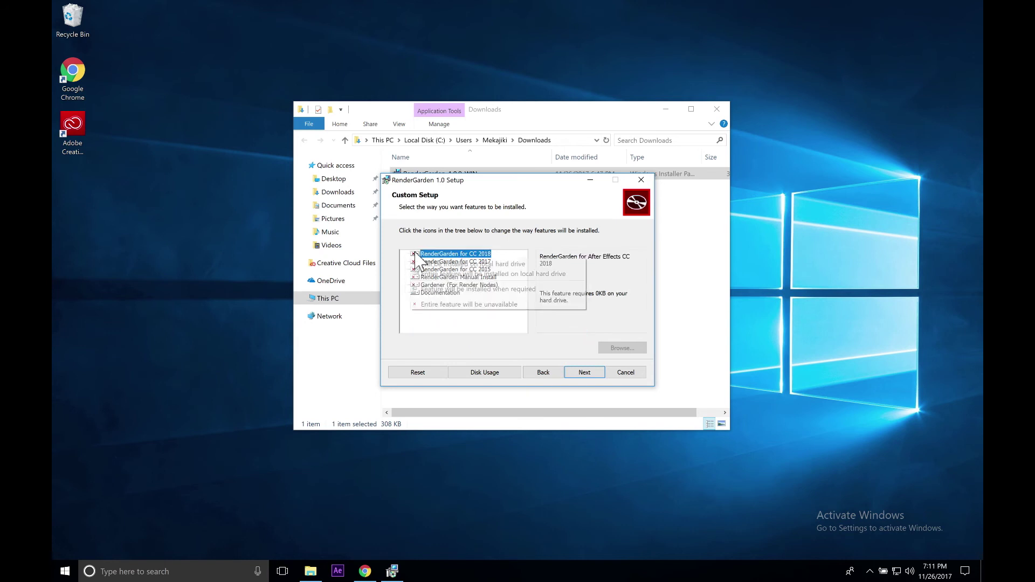
left_click(461, 262)
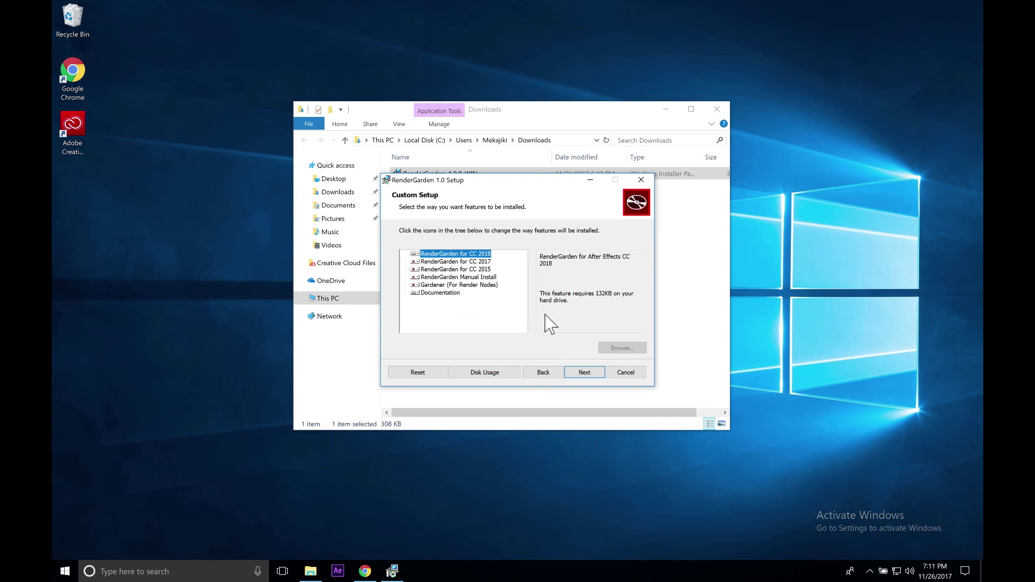
left_click(585, 373)
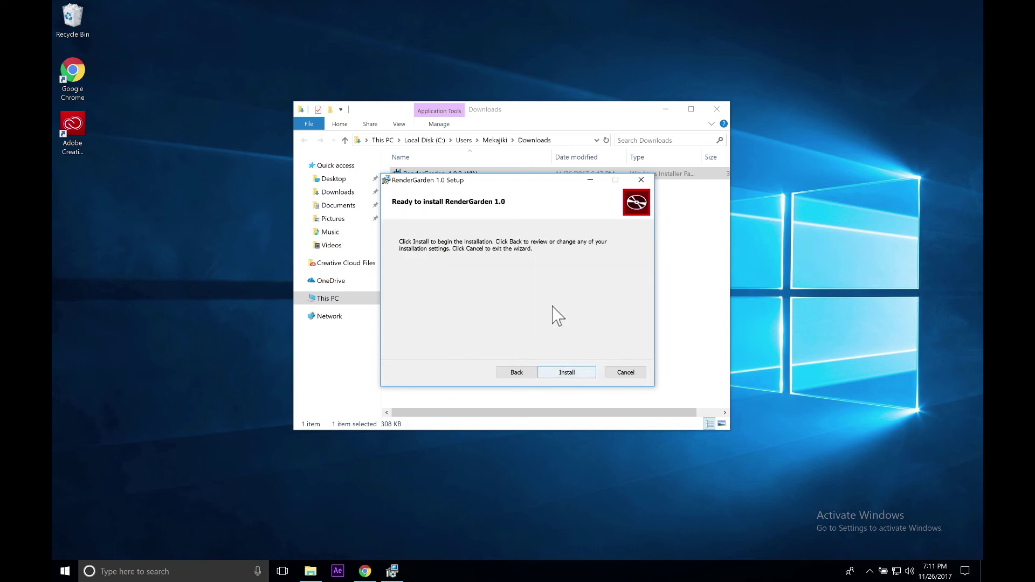
Install RenderGarden 1.0, approve the User Account Control prompt, and finish the wizard
left_click(581, 374)
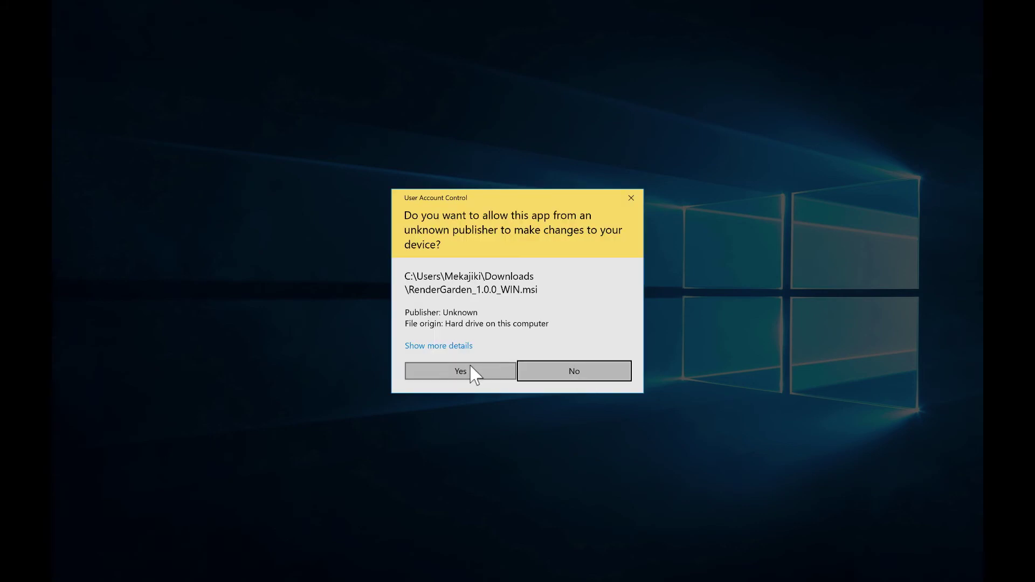
left_click(468, 371)
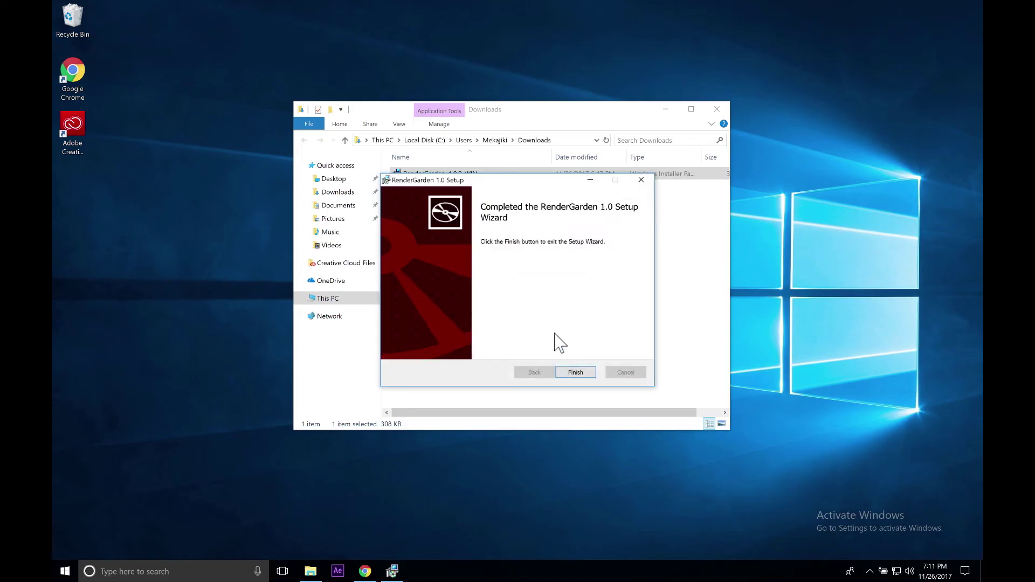
left_click(582, 374)
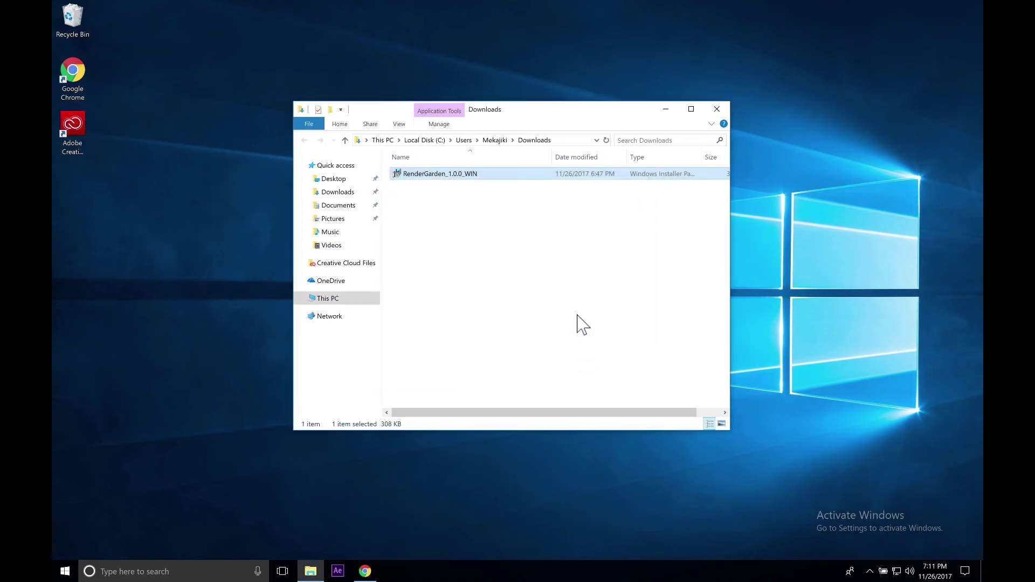
Browse from This PC through C:\Program Files\Adobe to the Adobe After Effects CC 2018 folder
left_click(487, 242)
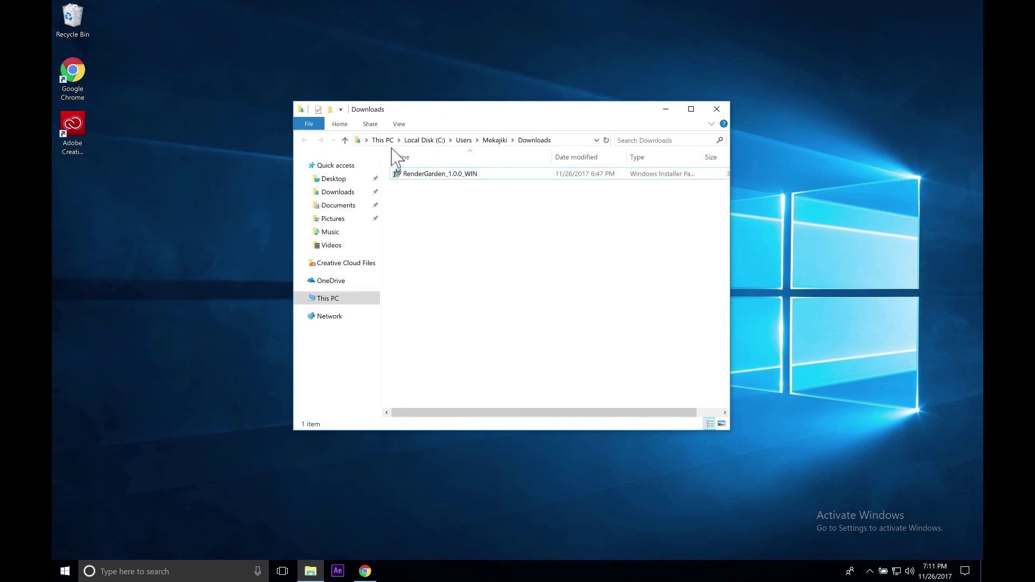
left_click(320, 300)
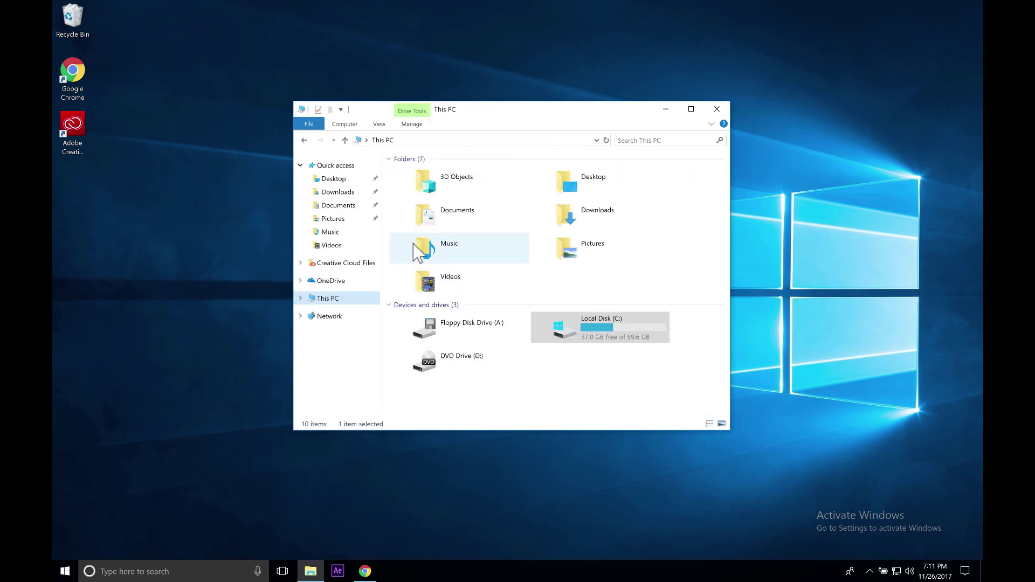
left_click(574, 339)
double_click(573, 338)
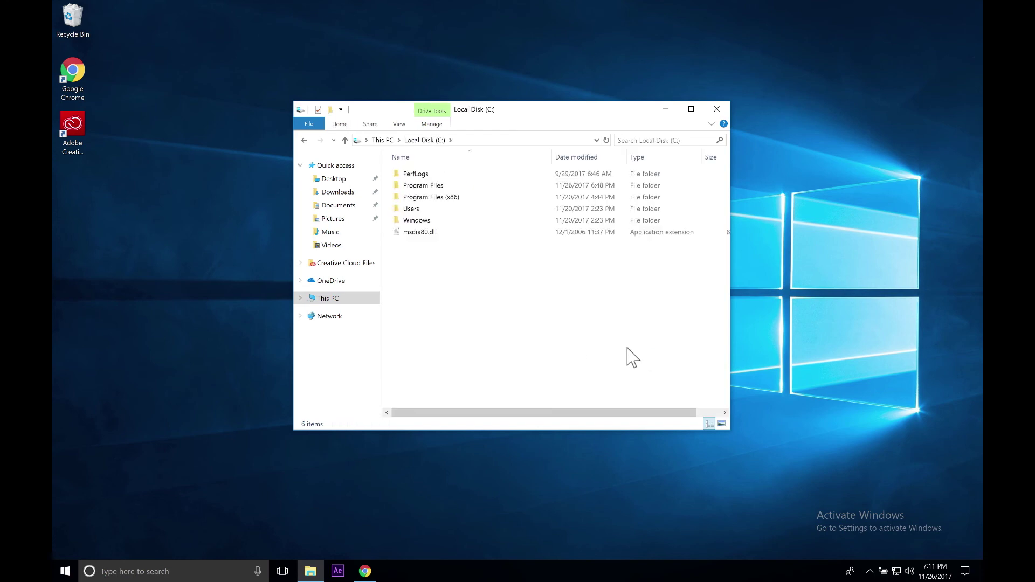
double_click(435, 187)
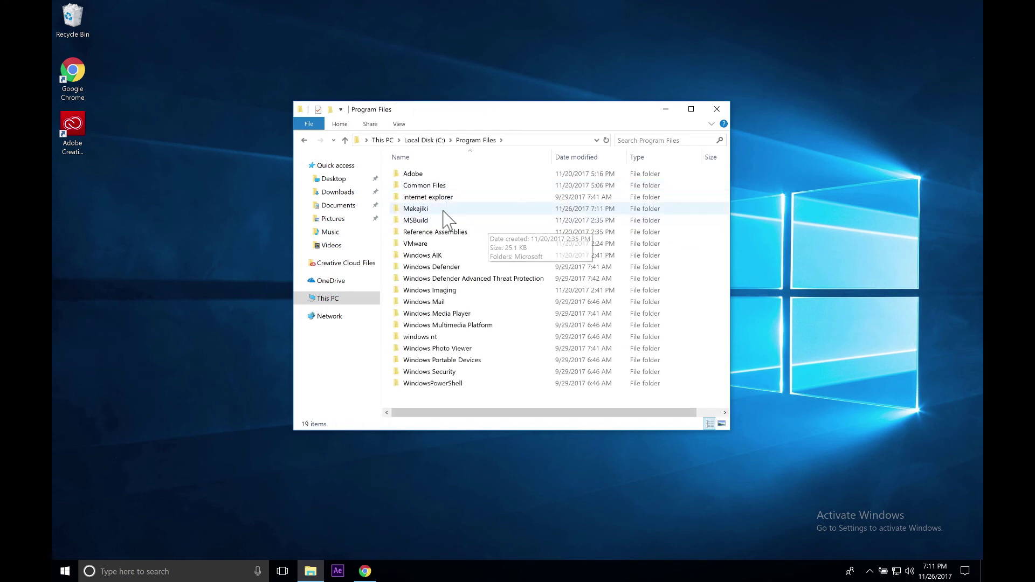
double_click(423, 175)
double_click(437, 177)
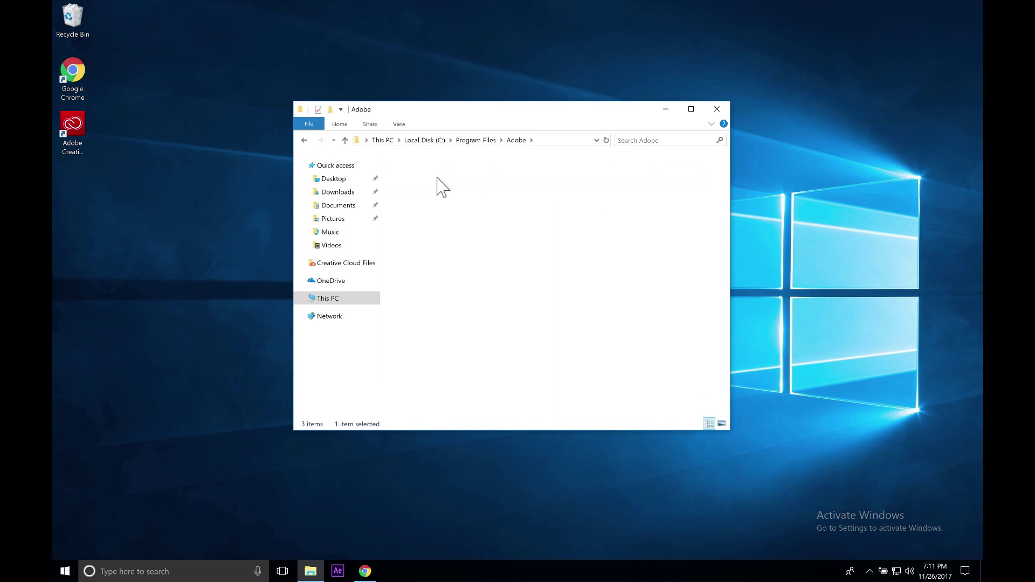
Open Support Files > Scripts > ScriptUI Panels and confirm RenderGarden.jsxbin and Gardener.py are present
double_click(432, 175)
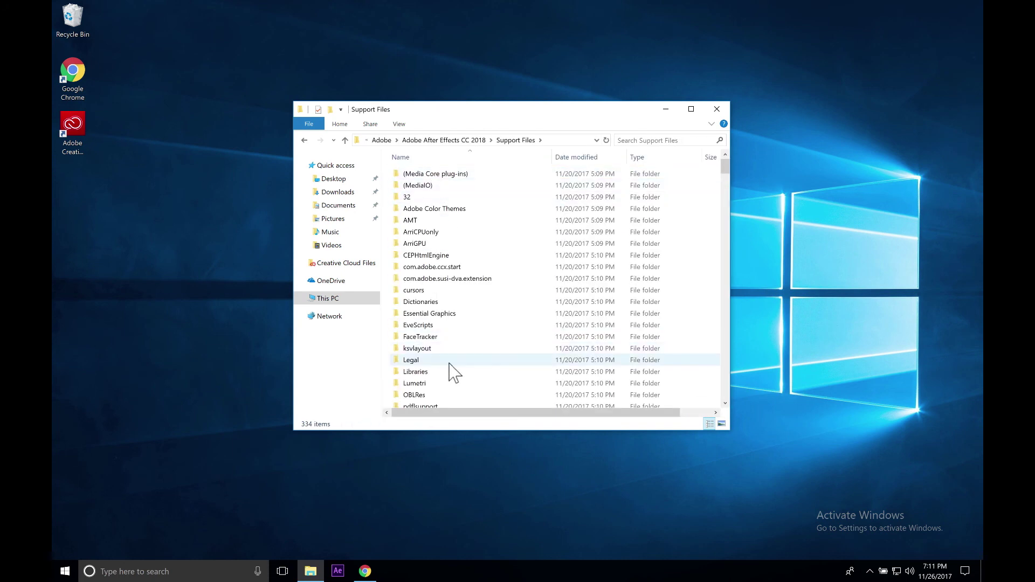
scroll(453, 370, "down", 4)
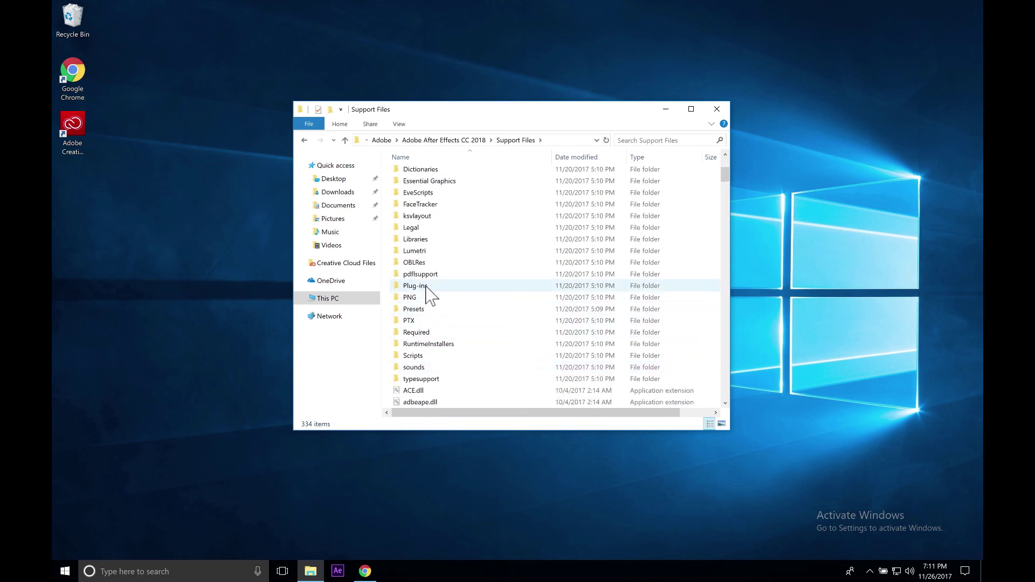
double_click(427, 357)
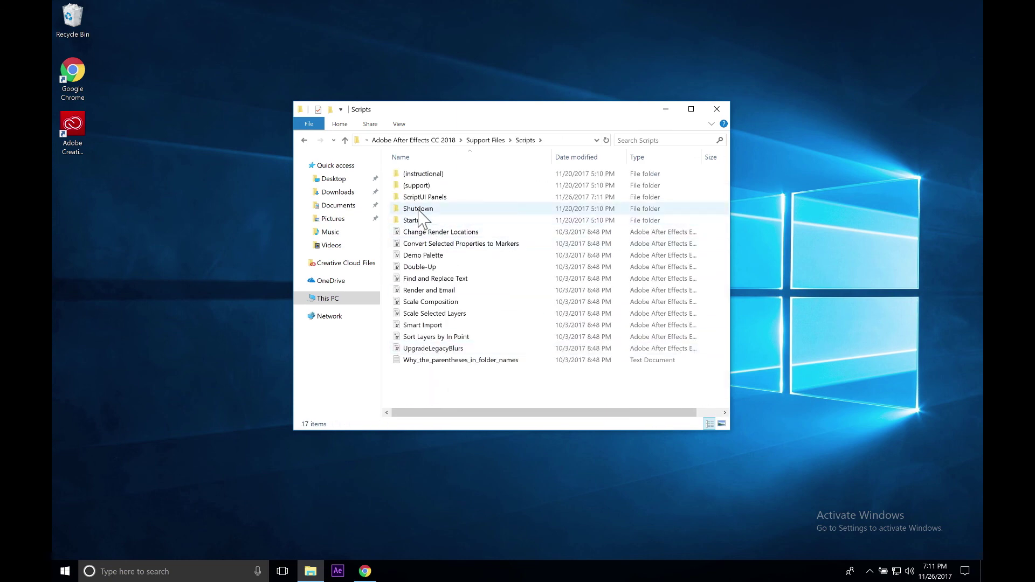
double_click(429, 198)
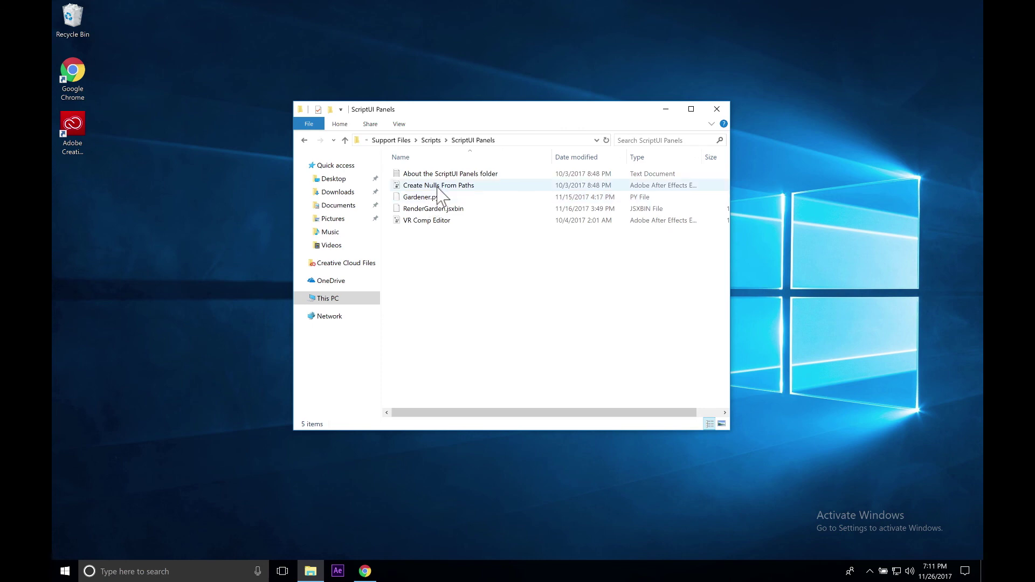
left_click(447, 212)
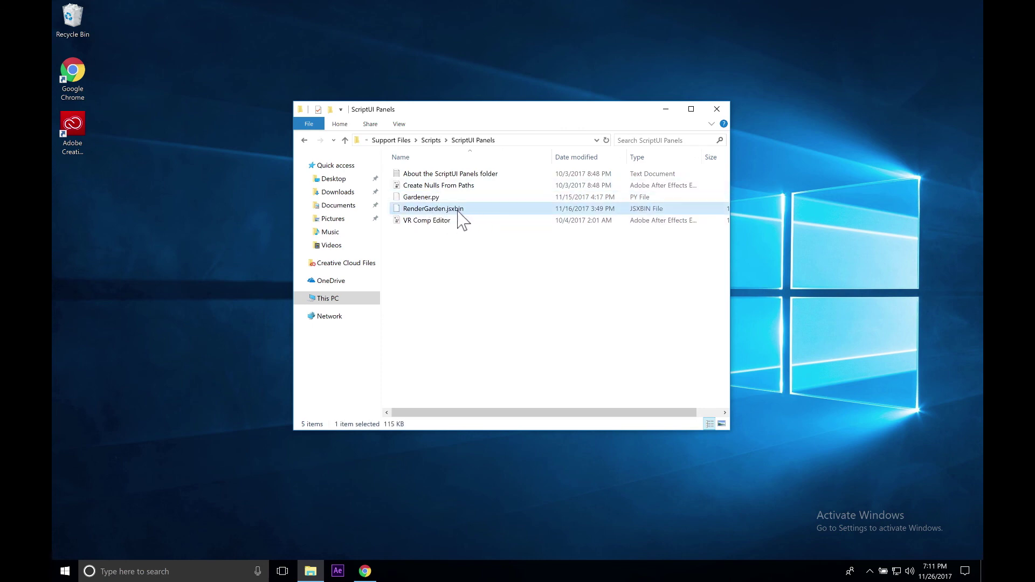
left_click(424, 198)
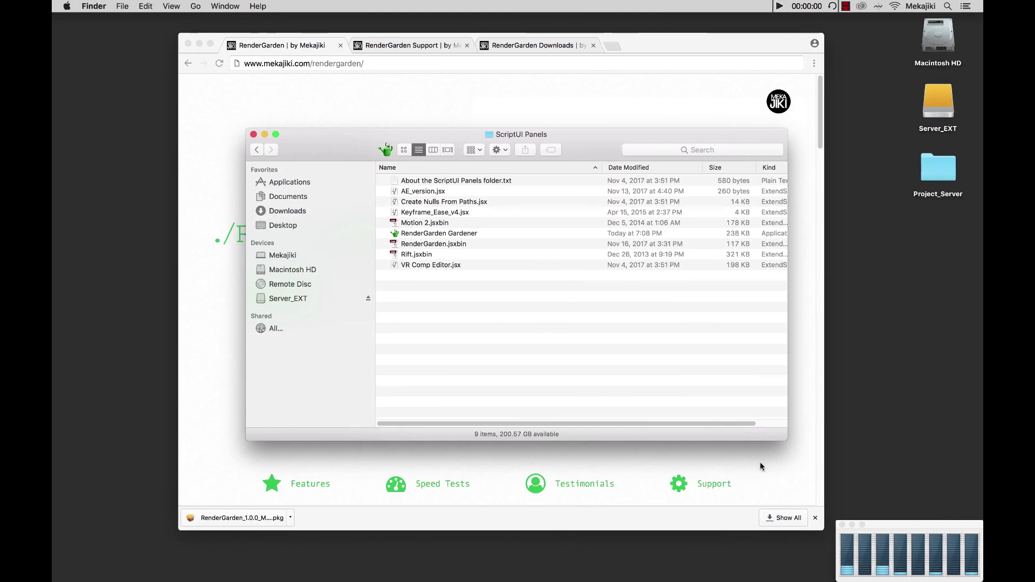
Switch back to the Mac's Chrome window showing the RenderGarden product page
left_click(759, 462)
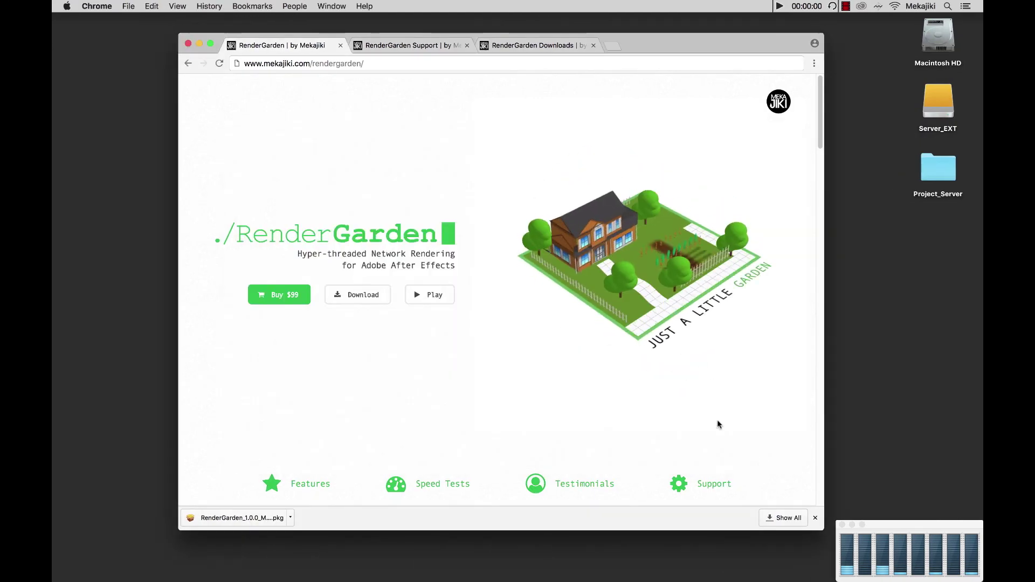